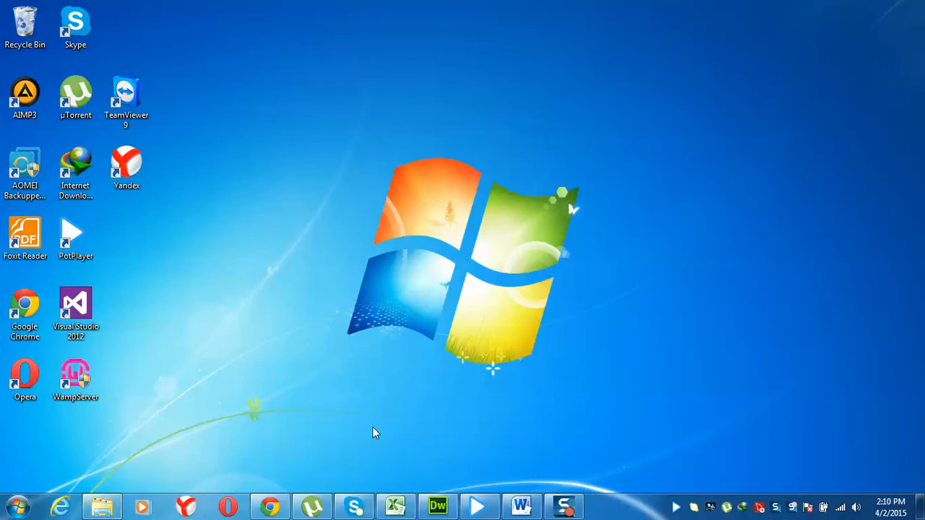
Create a new blank HTML page and save it as CONTACTUS.html
left_click(437, 506)
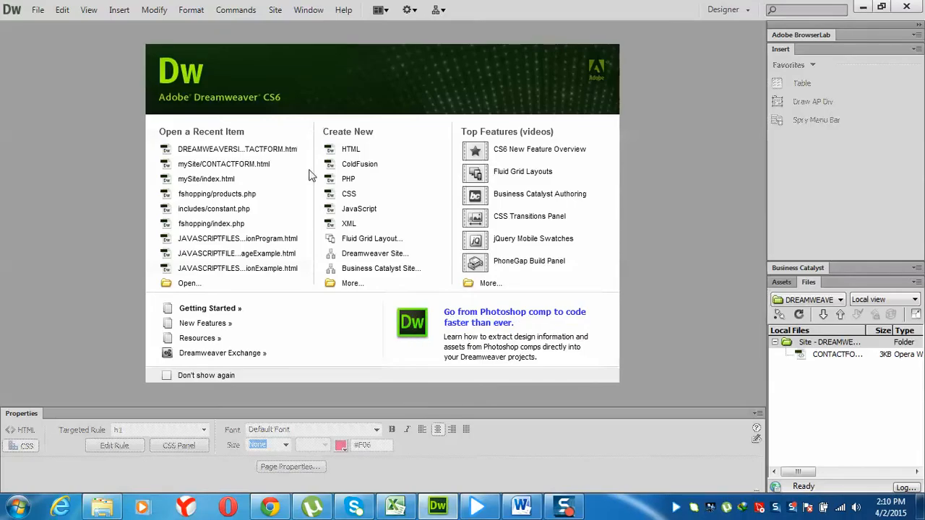
left_click(349, 149)
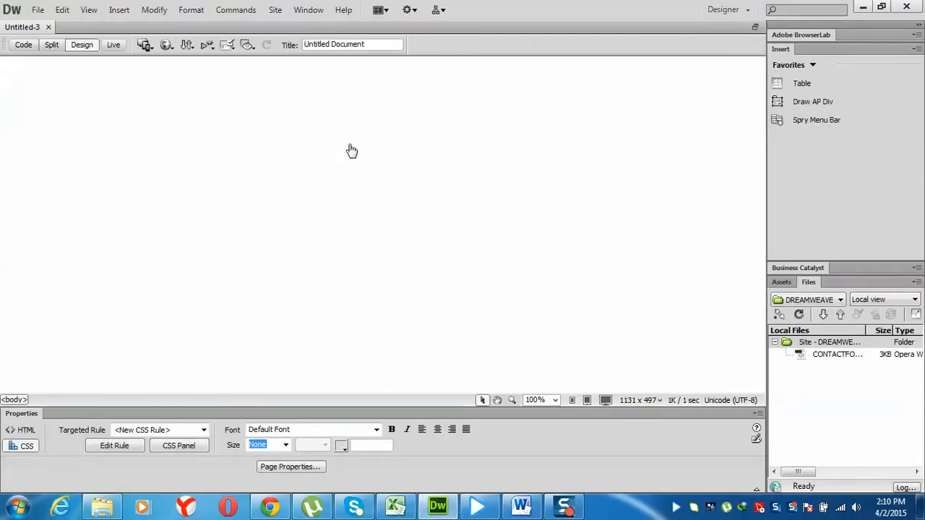
key("ctrl+s")
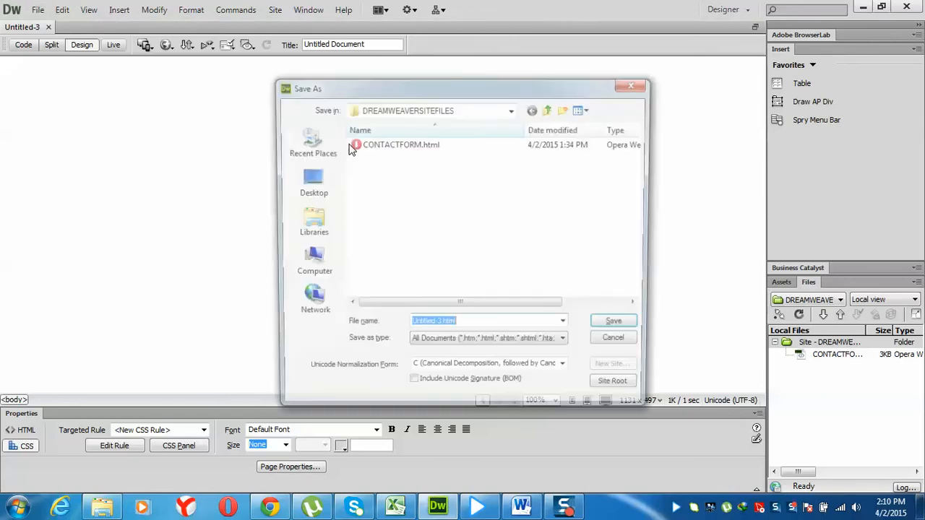
type("CONTACTUS")
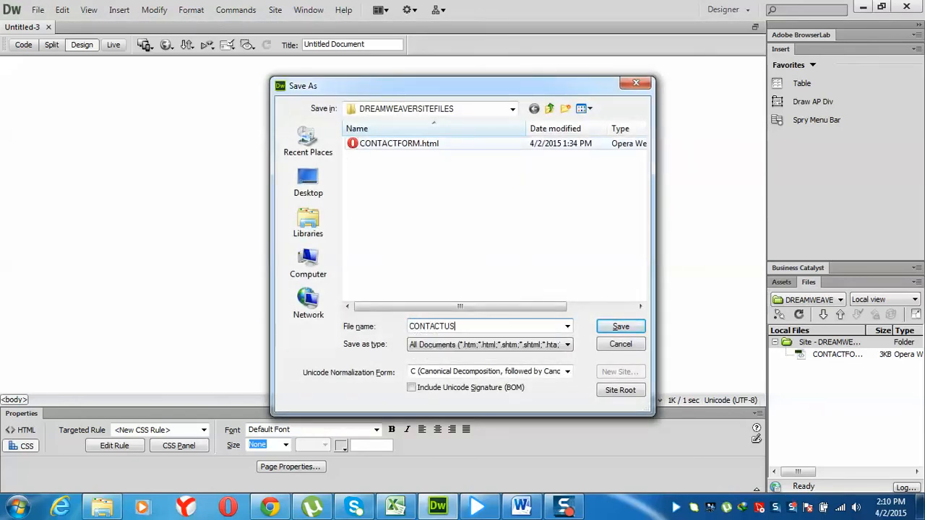
key("Return")
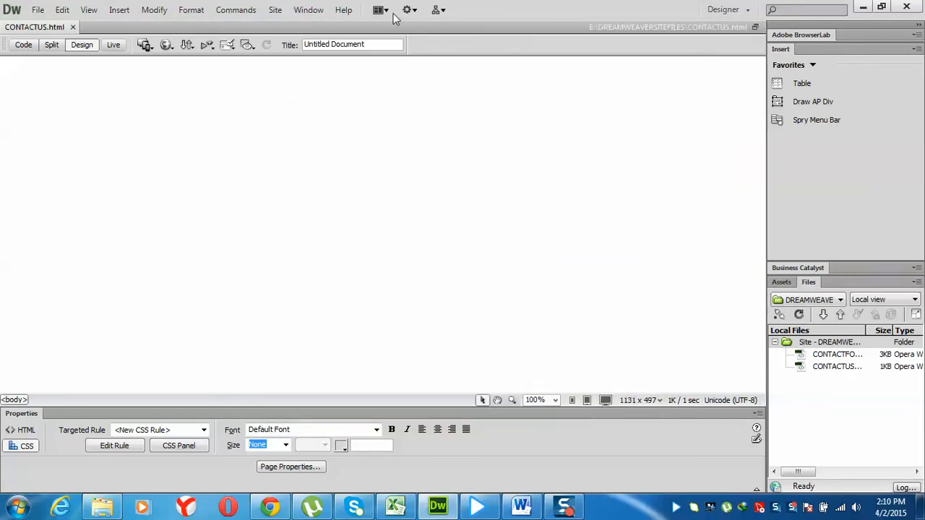
Title the page CONTACT FORM and type the text CONTACT US on it
left_click_drag(376, 43, 260, 56)
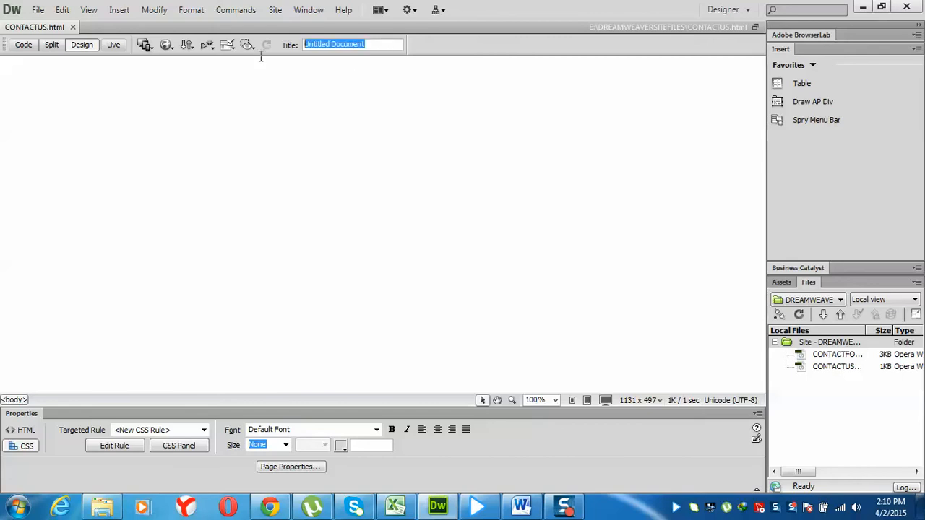
type("CONTACT FORM")
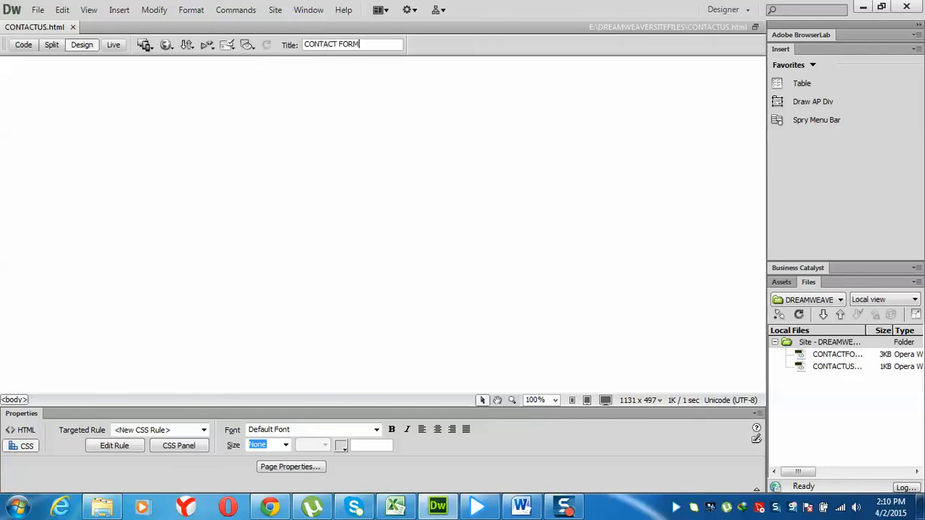
key("Return")
type("CONTACT US")
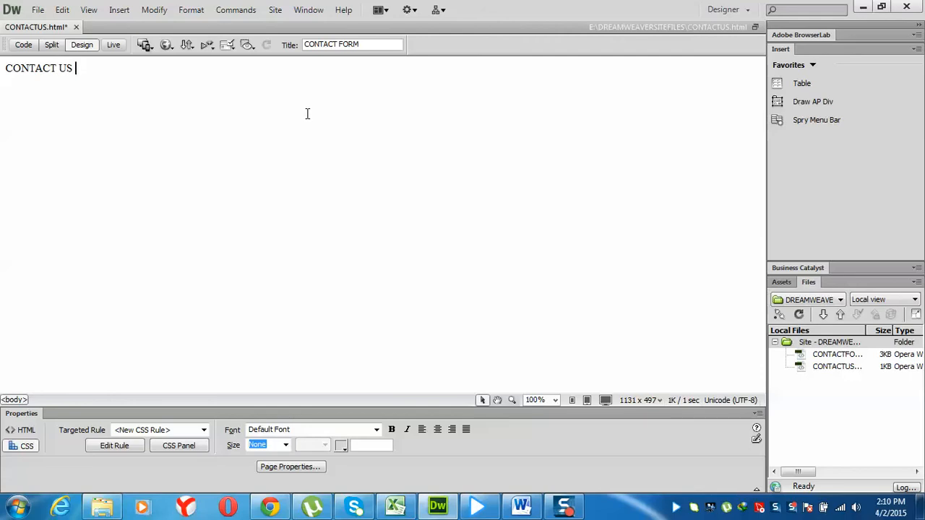
key("ctrl+a")
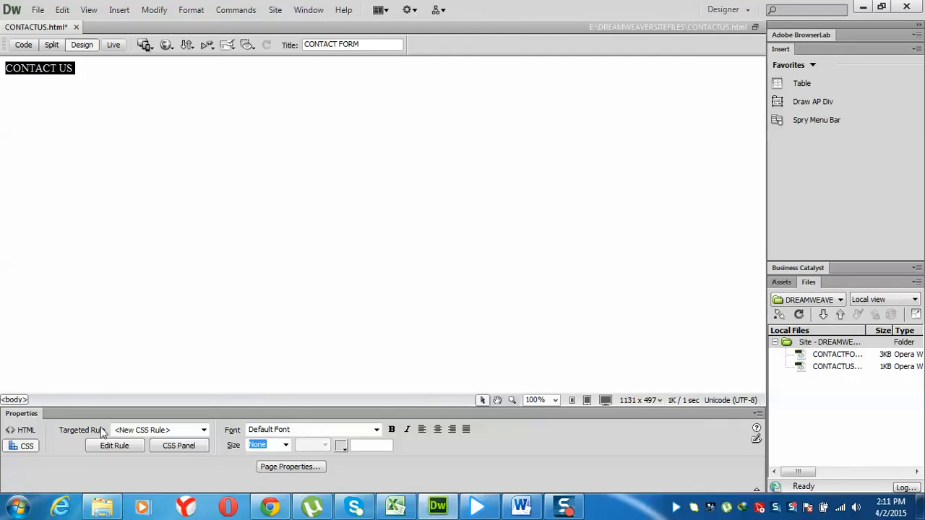
Format CONTACT US as Heading 1, coloured blue #00F through a new h1 tag rule
left_click(26, 431)
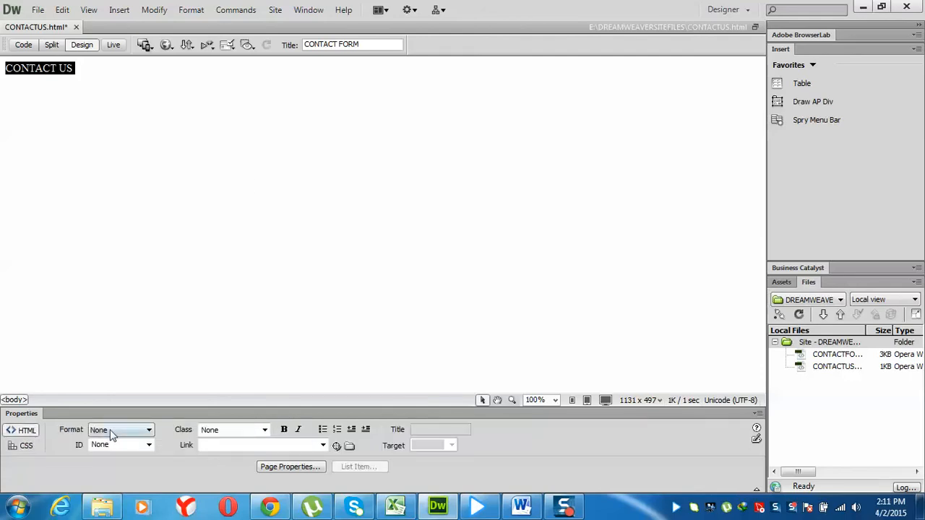
left_click(114, 430)
left_click(118, 460)
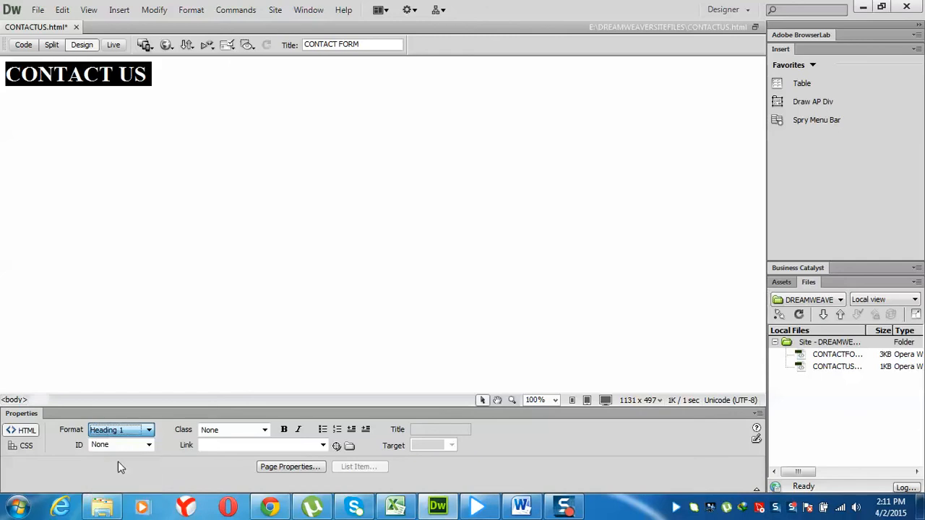
left_click(26, 446)
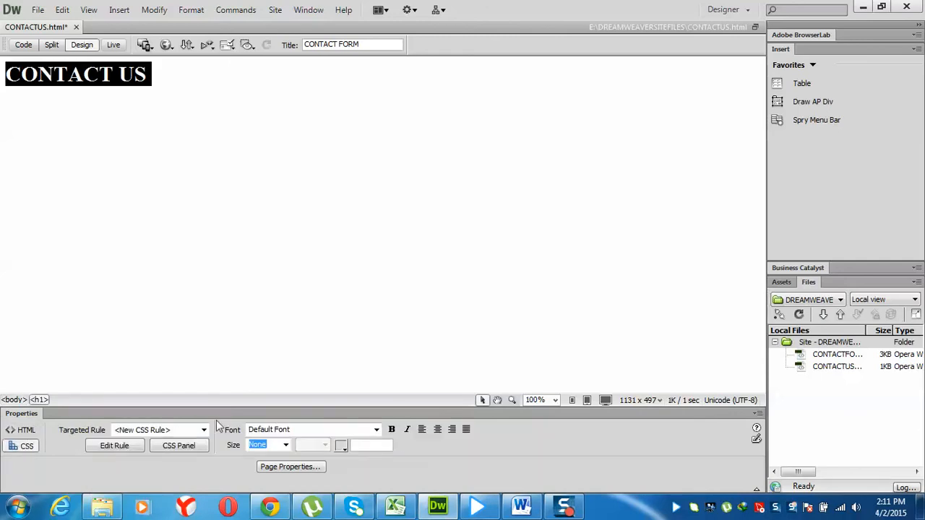
left_click(343, 445)
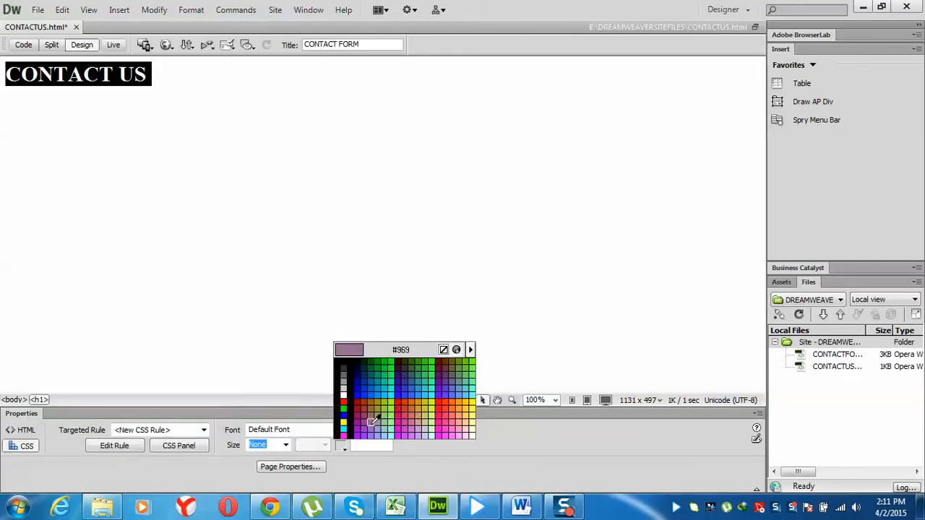
left_click(344, 410)
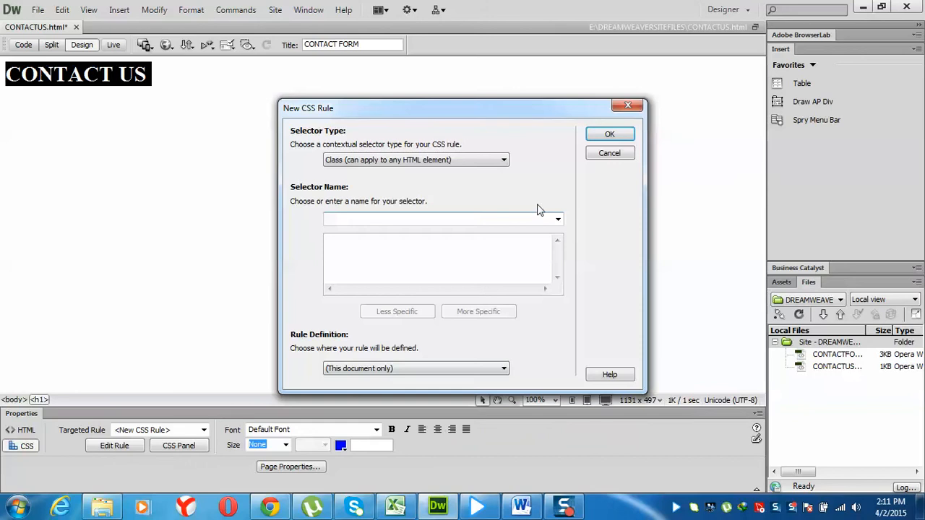
left_click(487, 162)
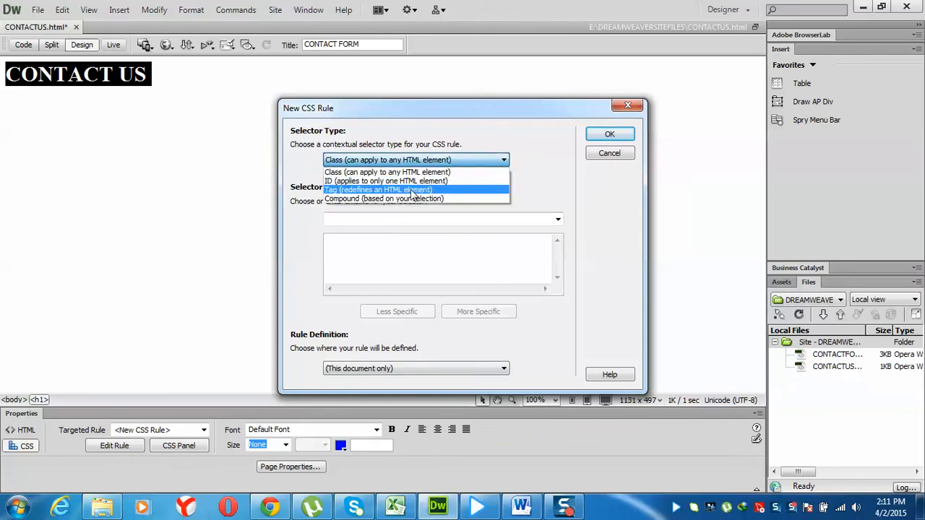
left_click(416, 188)
left_click(609, 133)
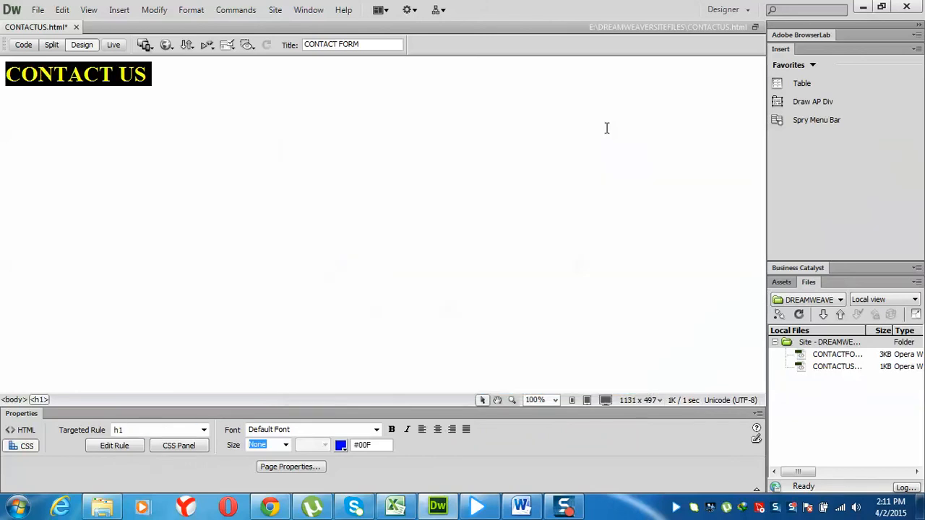
Centre the heading and start a new paragraph below it
left_click(437, 429)
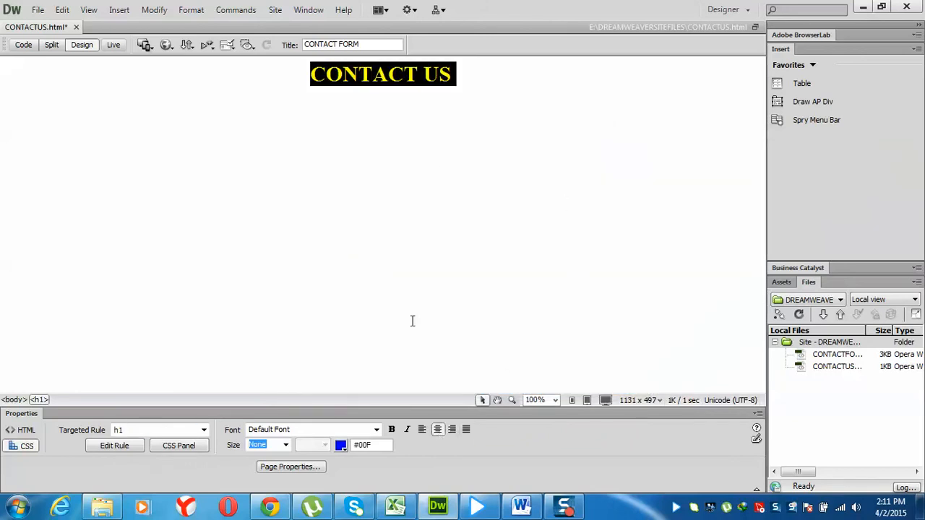
left_click(433, 163)
key("Return")
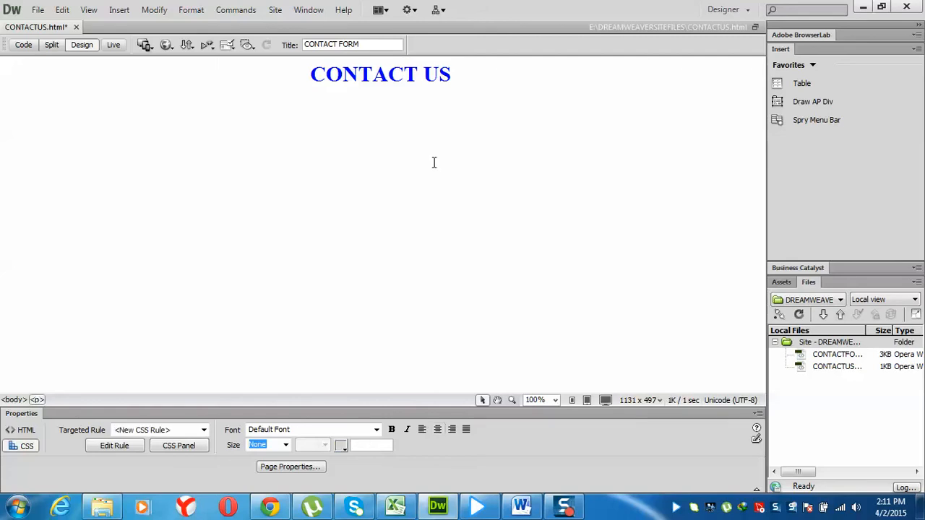
Insert form1 below the heading, then reopen the Insert > Form menu to show the Spry items
left_click(115, 11)
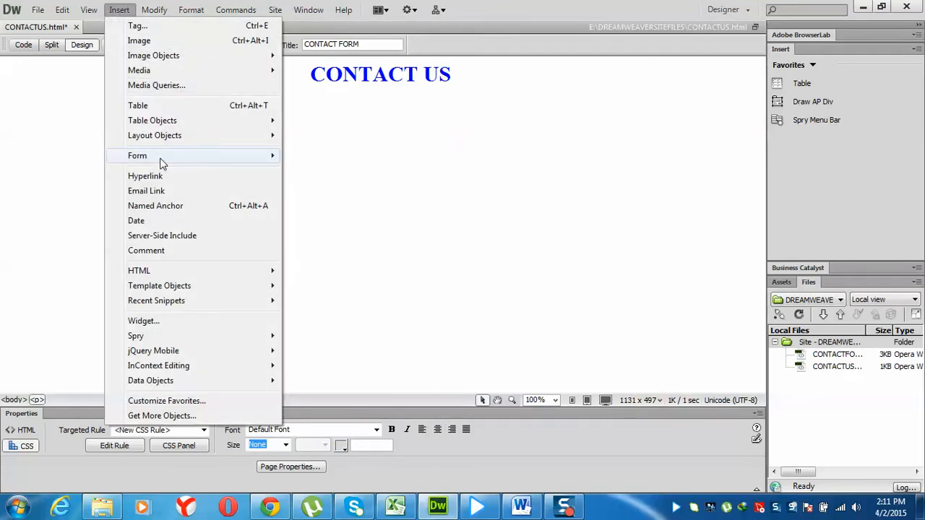
mouse_move(242, 165)
left_click(306, 154)
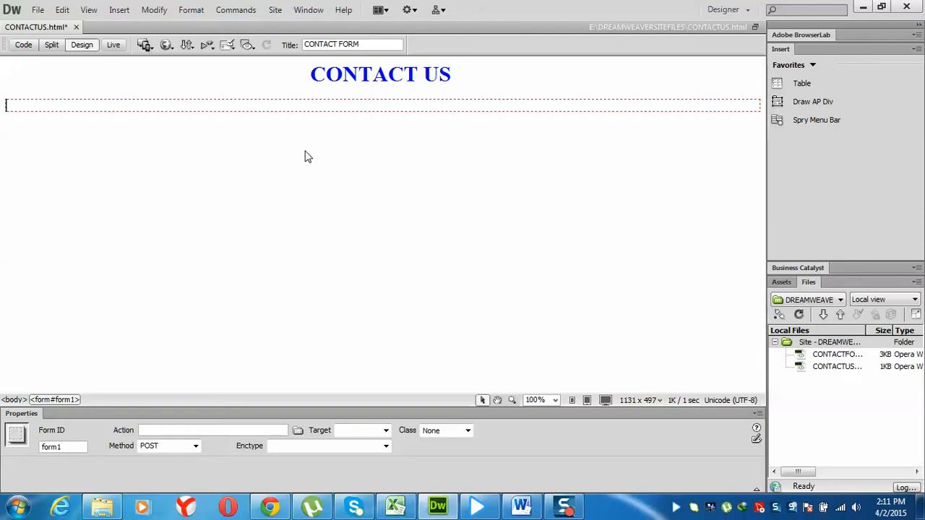
left_click(123, 10)
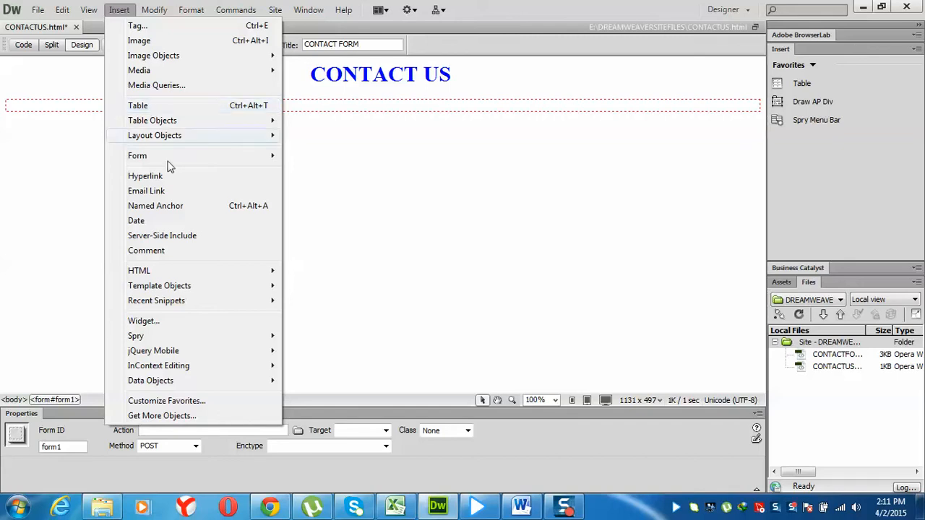
mouse_move(167, 157)
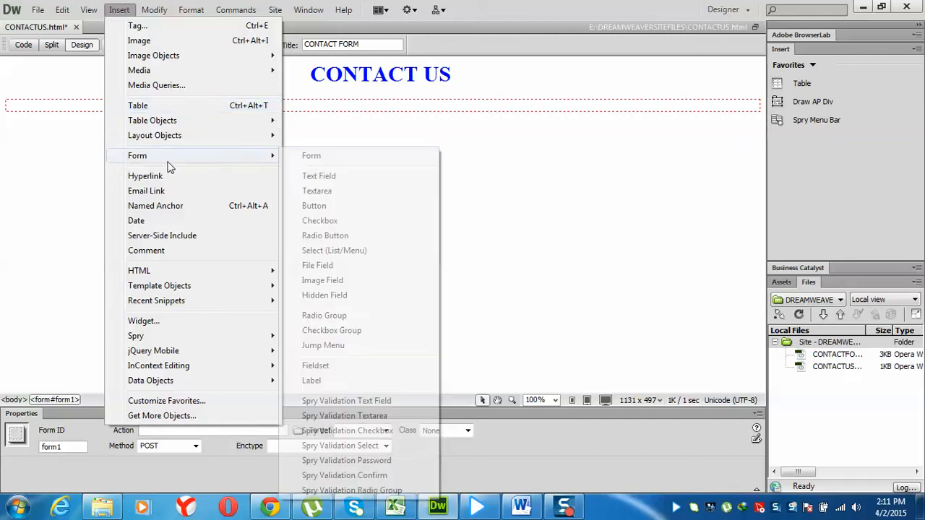
Insert a Spry validation text field into form1 with the ID userName
left_click(349, 401)
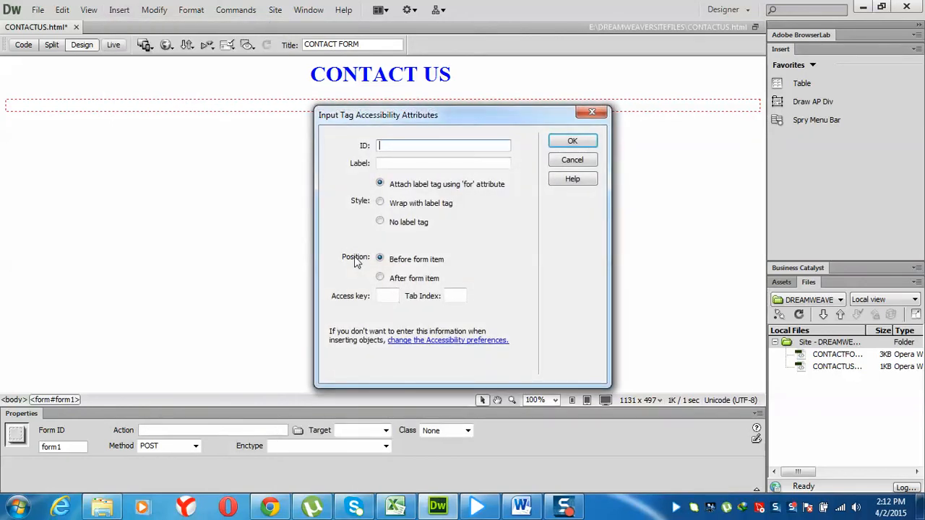
type("na")
key("BackSpace")
key("BackSpace")
type("nnam")
key("BackSpace")
key("BackSpace")
key("BackSpace")
type("userName")
key("Return")
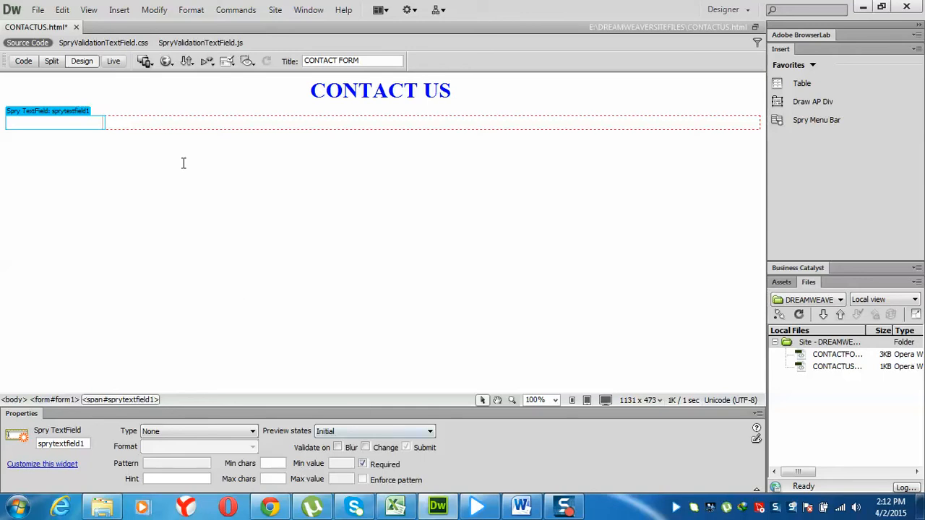
Select the sprytextfield1 widget and try renaming it userName in Properties
left_click(147, 122)
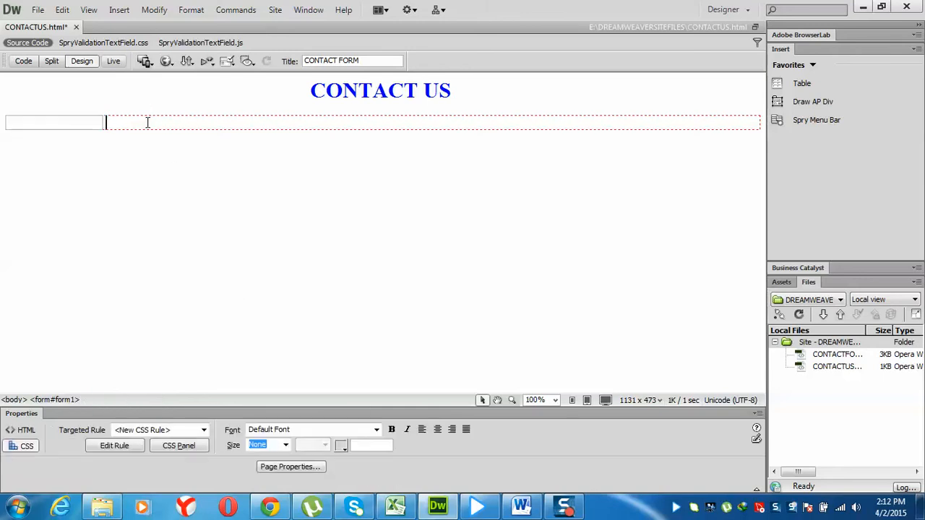
left_click(92, 128)
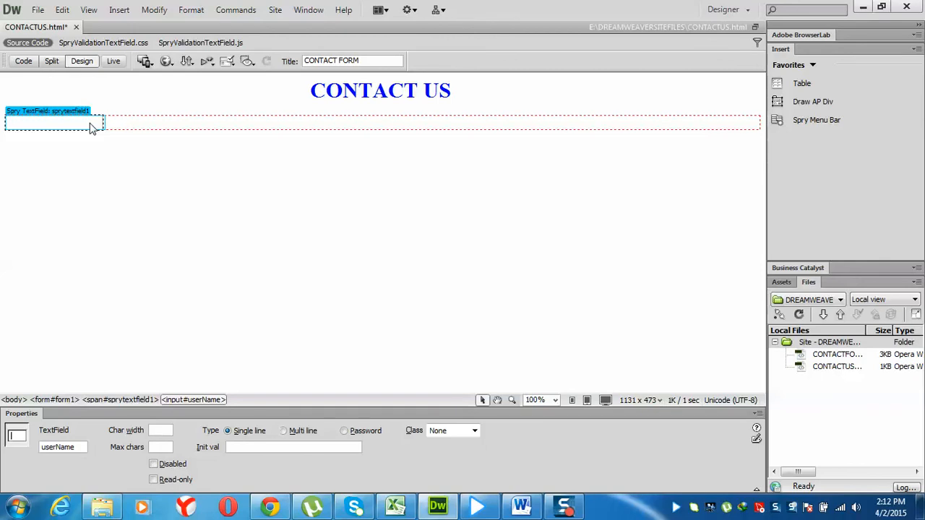
left_click(52, 115)
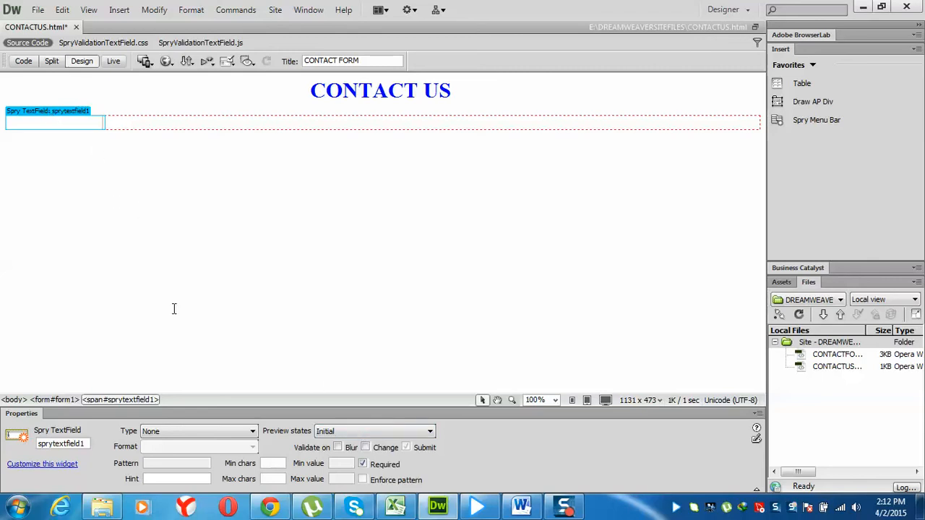
left_click(183, 432)
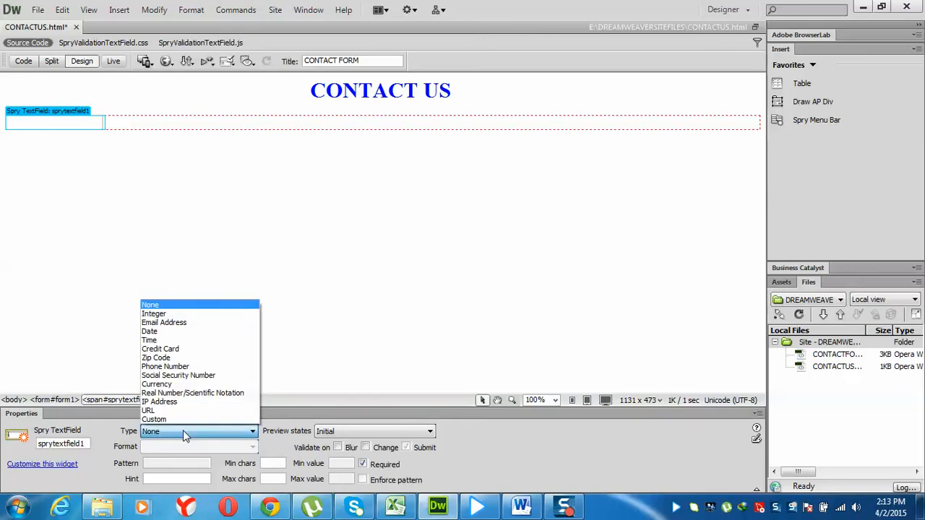
left_click(183, 431)
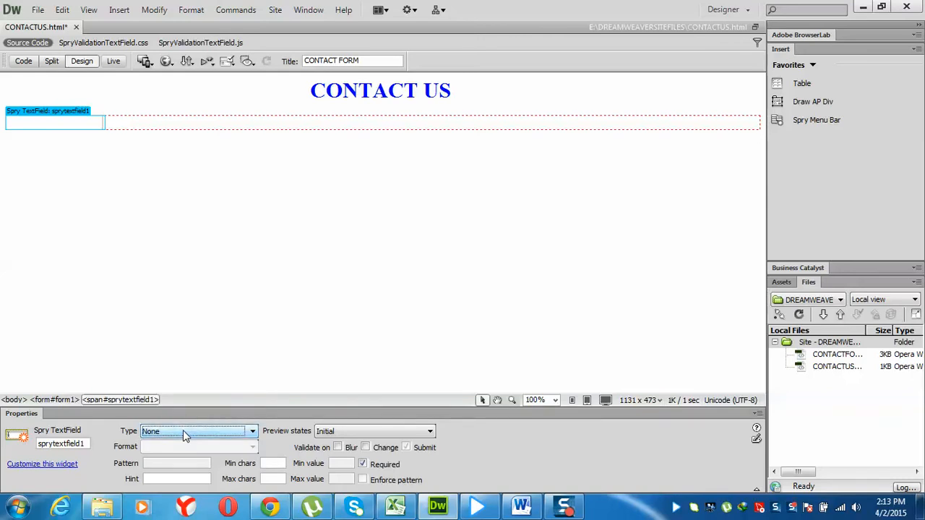
left_click_drag(86, 444, 29, 451)
key("BackSpace")
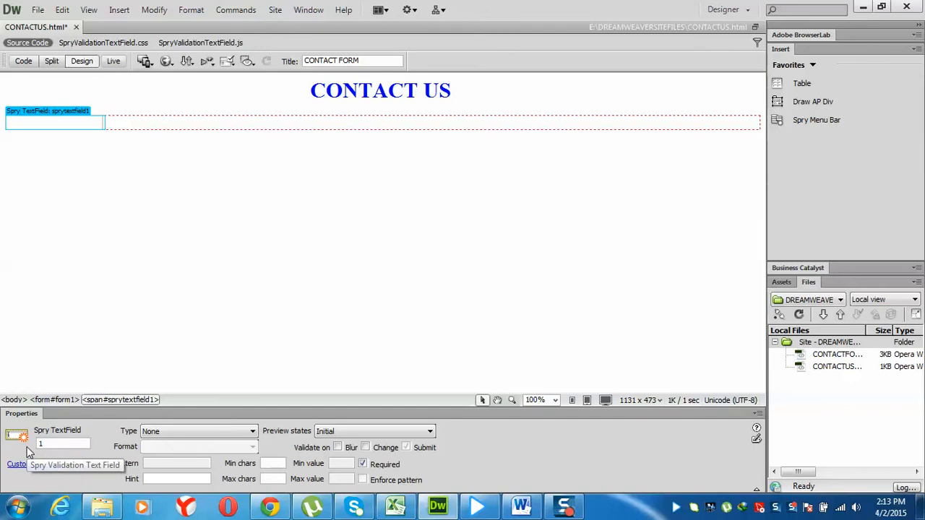
type("userName")
key("Return")
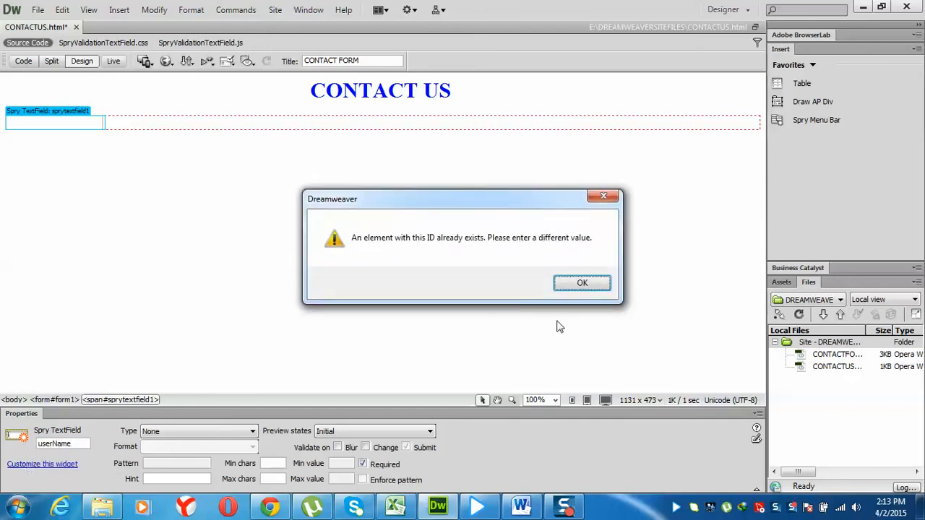
Dismiss the duplicate-ID warnings and rename the widget userNames
left_click(579, 281)
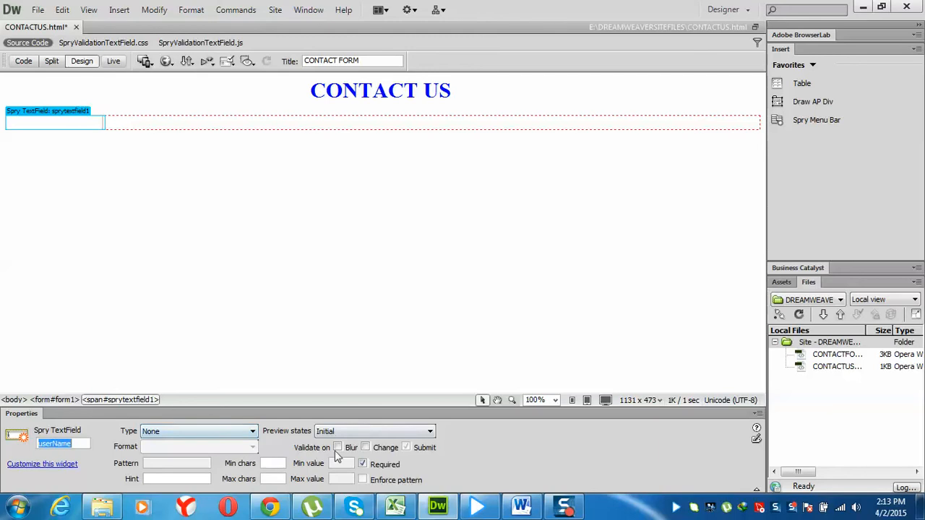
left_click(186, 479)
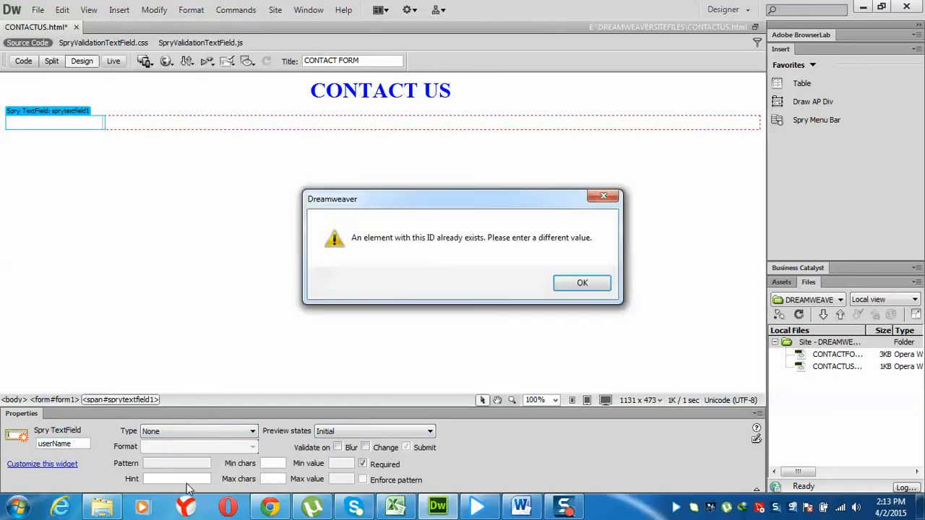
left_click(562, 285)
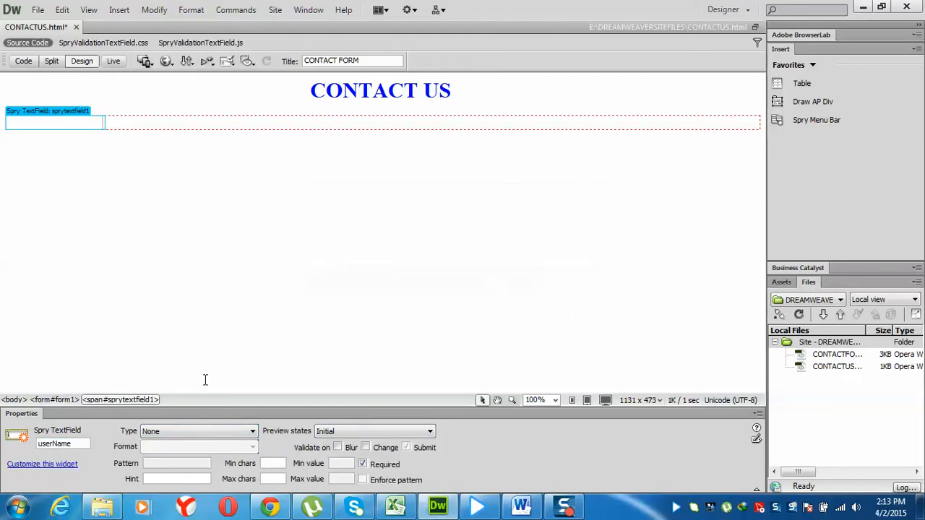
left_click(74, 443)
type("s")
Give the field the hint 'Please Enter your User Name'
left_click(153, 481)
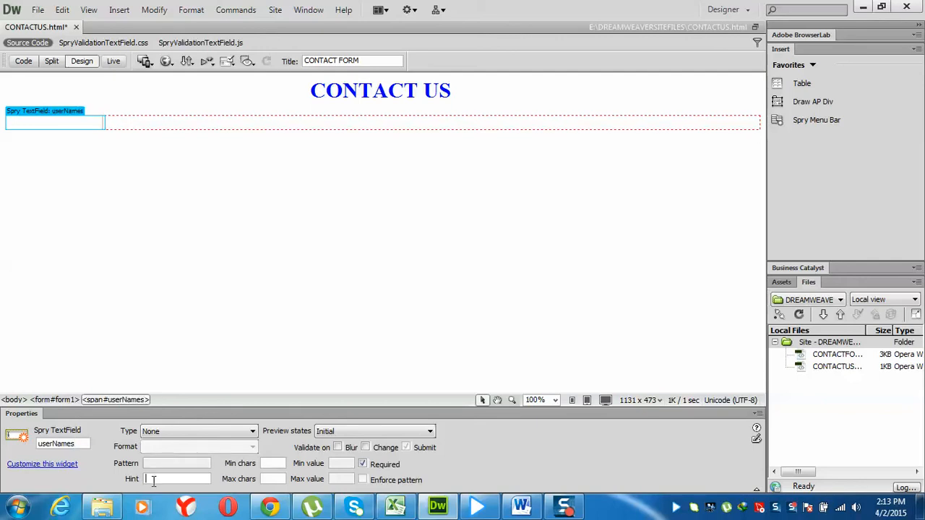
type("Please Enter You")
key("BackSpace")
key("BackSpace")
key("BackSpace")
type("your User NaME")
key("BackSpace")
key("BackSpace")
type("me")
Limit the field to a minimum of 5 and maximum of 25 characters
left_click(264, 463)
type("5")
key("Tab")
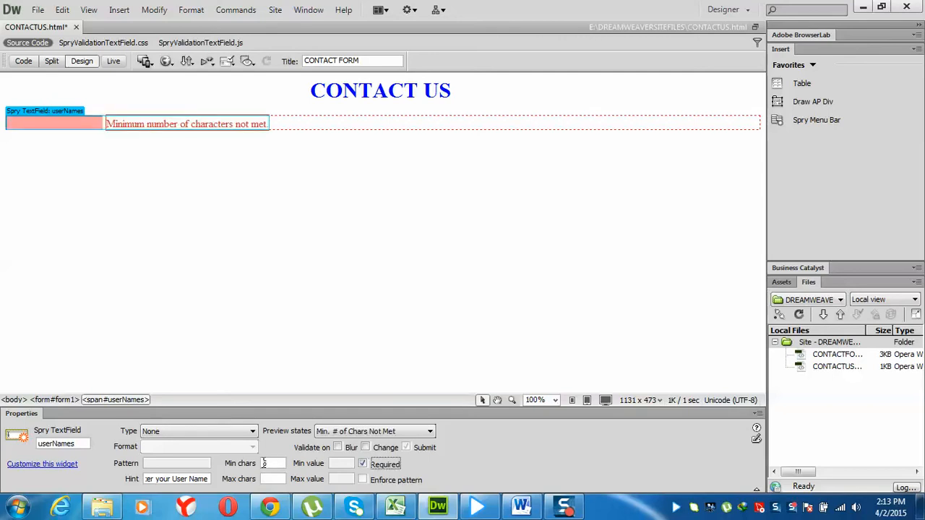
left_click(277, 480)
type("25")
key("Tab")
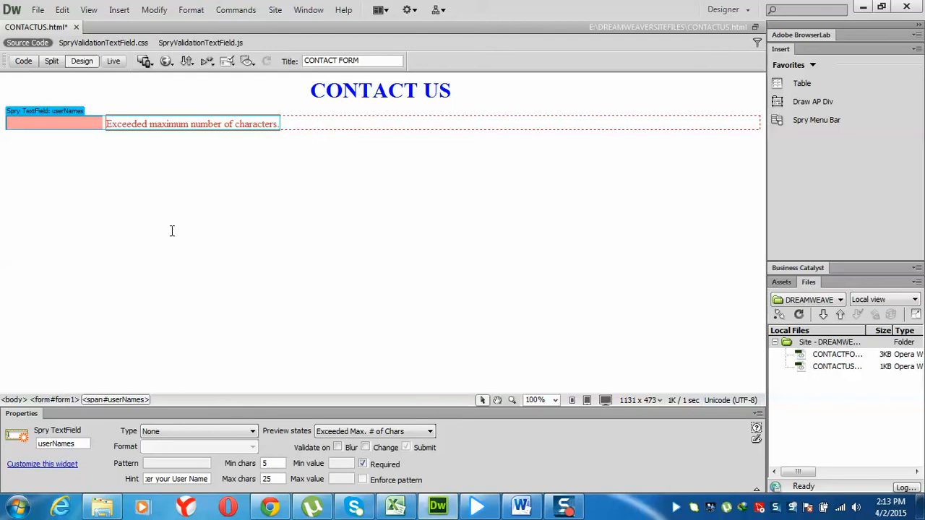
Add an empty line below the name field in the form
left_click(296, 120)
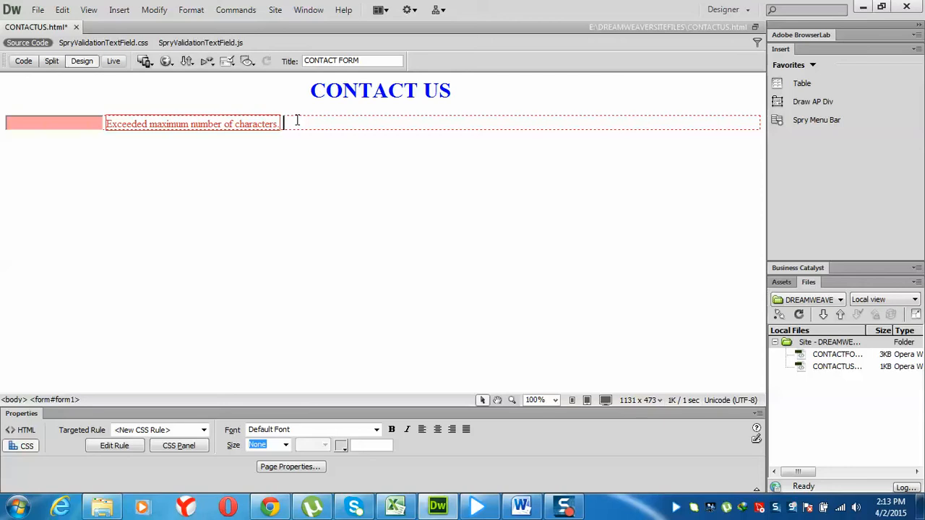
key("Return")
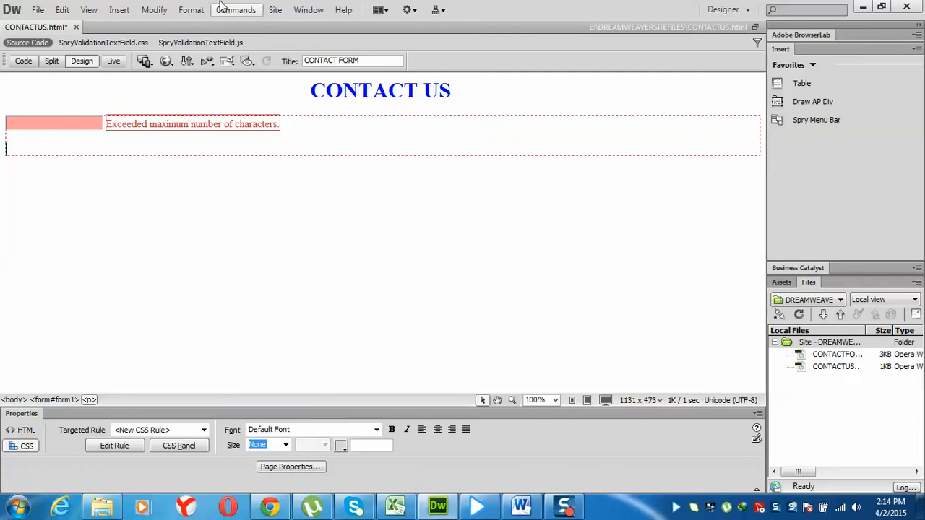
left_click(119, 9)
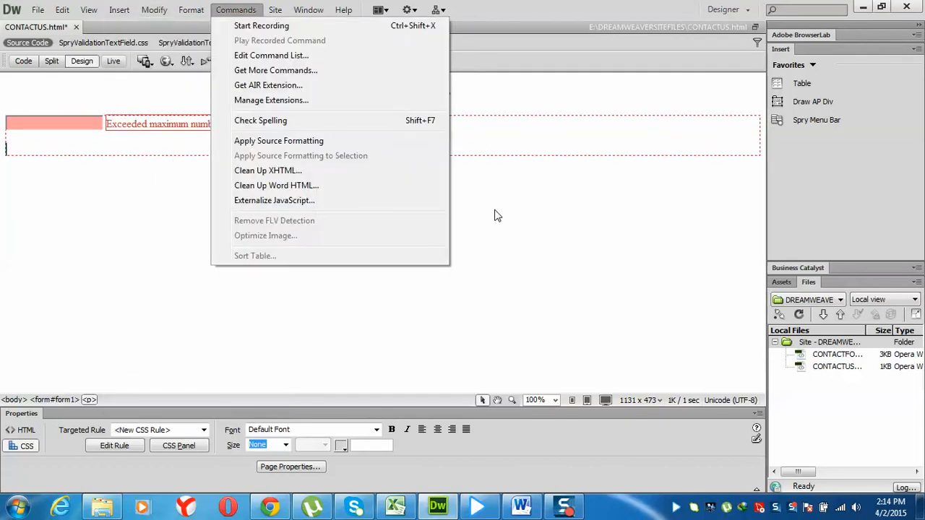
Select the CONTACT US heading text and start typing its replacement
left_click(460, 92)
left_click_drag(460, 95, 300, 91)
type("fe")
key("BackSpace")
key("BackSpace")
type("D")
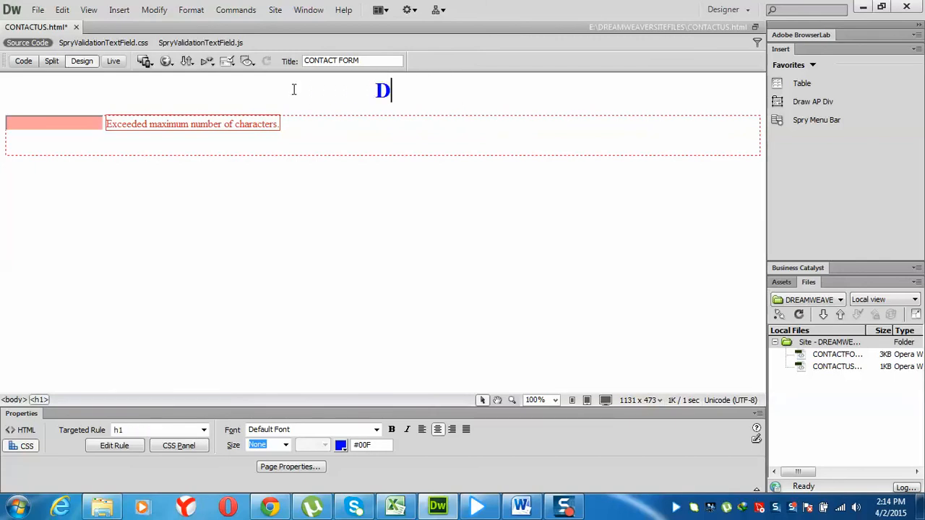
key("BackSpace")
Retype the heading as SEND US FEED BACK, then return to the empty line below the name field
type("FEE")
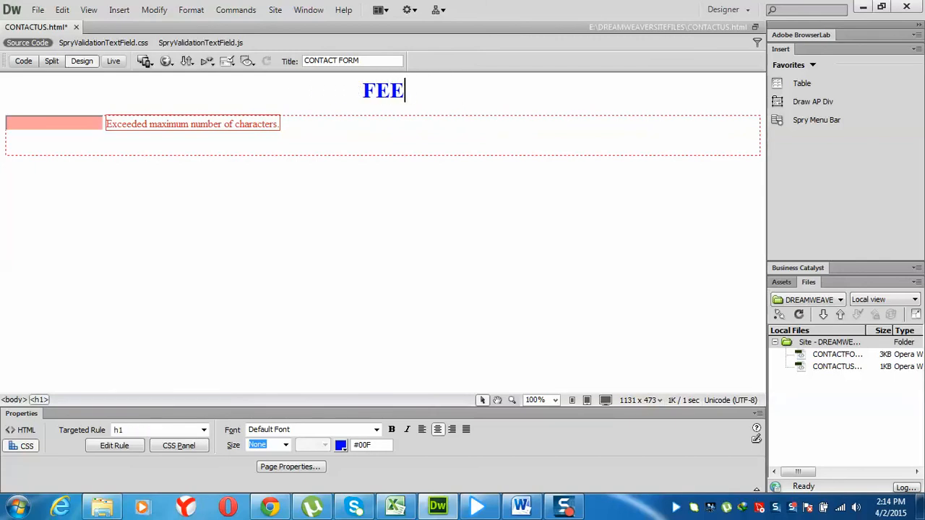
key("BackSpace")
key("BackSpace")
key("BackSpace")
type("SEND US ")
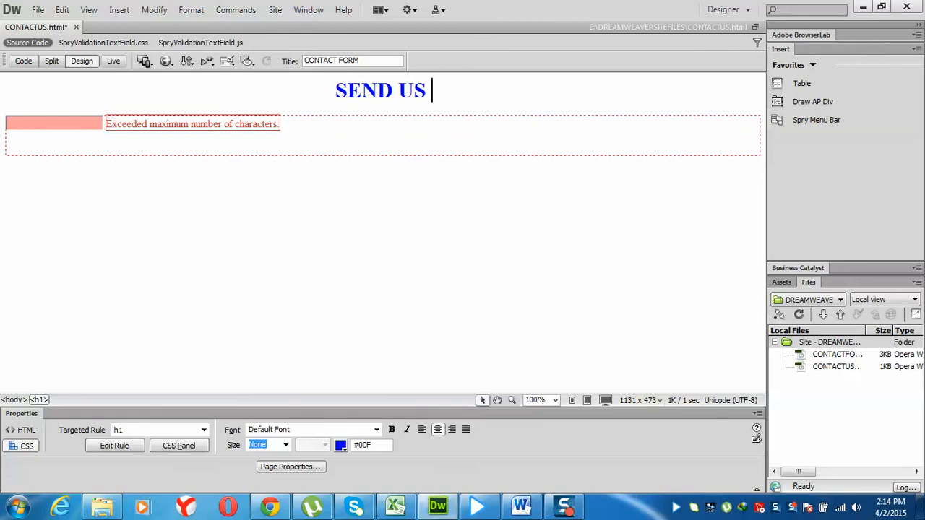
type("FEED BACK")
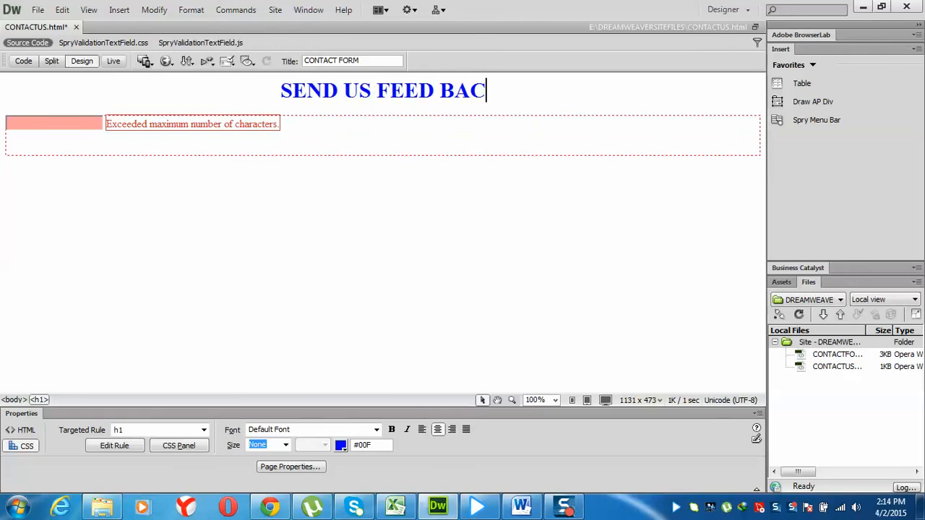
left_click(83, 149)
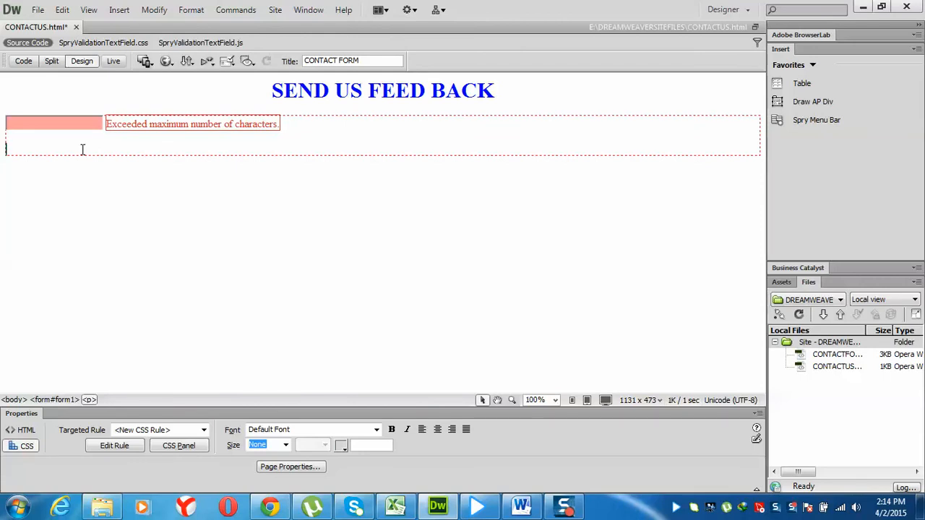
Insert a second Spry validation text field, sprytextfield2, with the ID EMAIL
key("alt+i")
key("f")
key("Down")
key("Down")
key("Down")
key("Down")
key("Down")
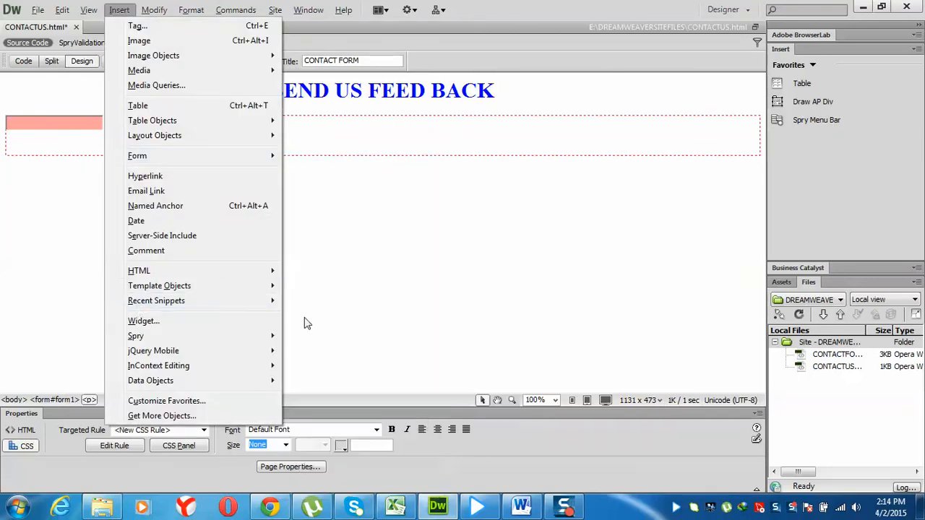
mouse_move(205, 153)
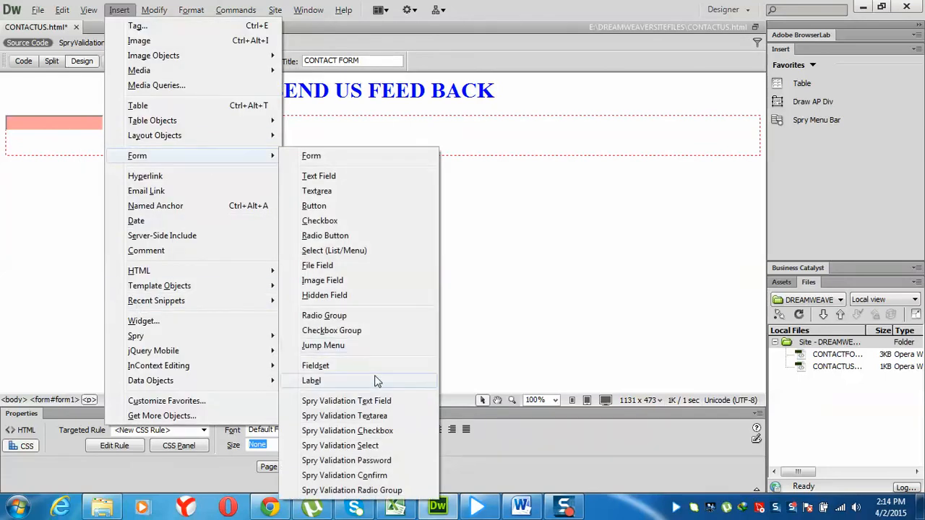
left_click(357, 407)
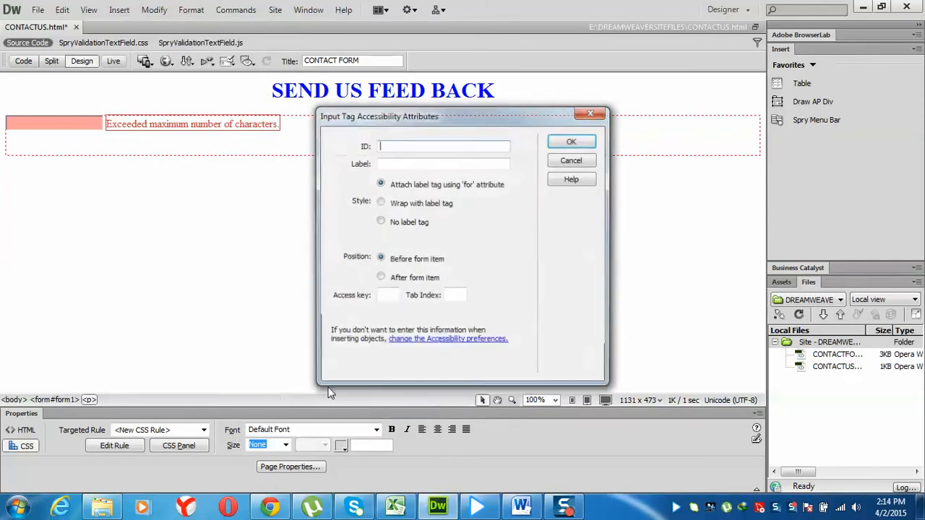
type("W")
key("BackSpace")
type("EMAIL")
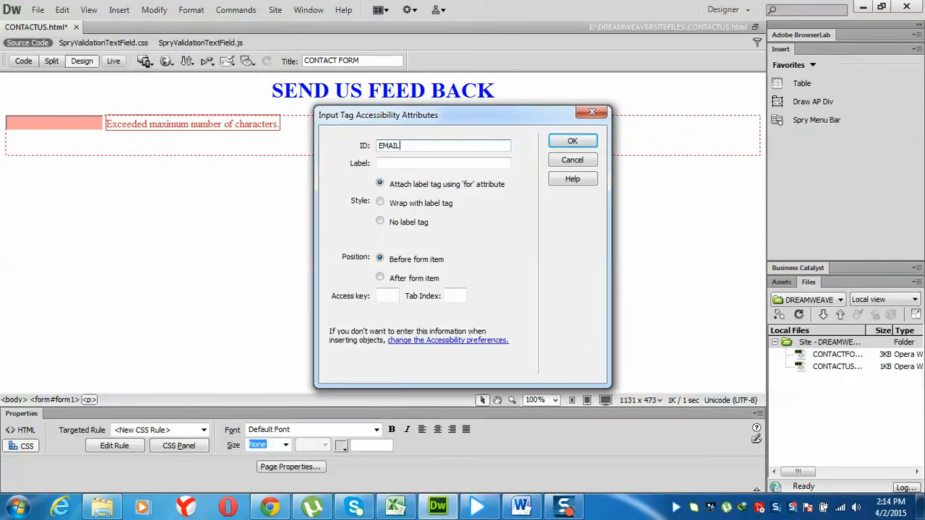
key("Return")
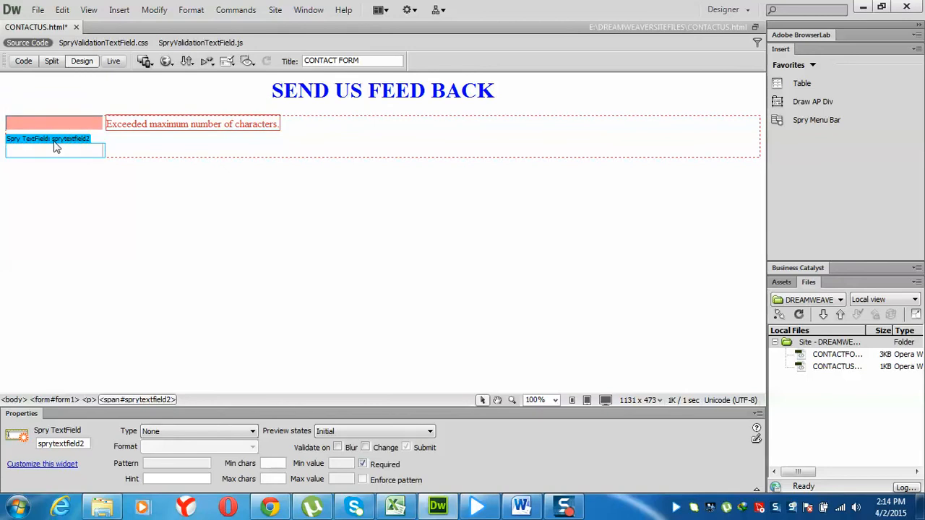
Set sprytextfield2 to validate as Email Address with the hint 'Please Enter your Password Here'
left_click(178, 431)
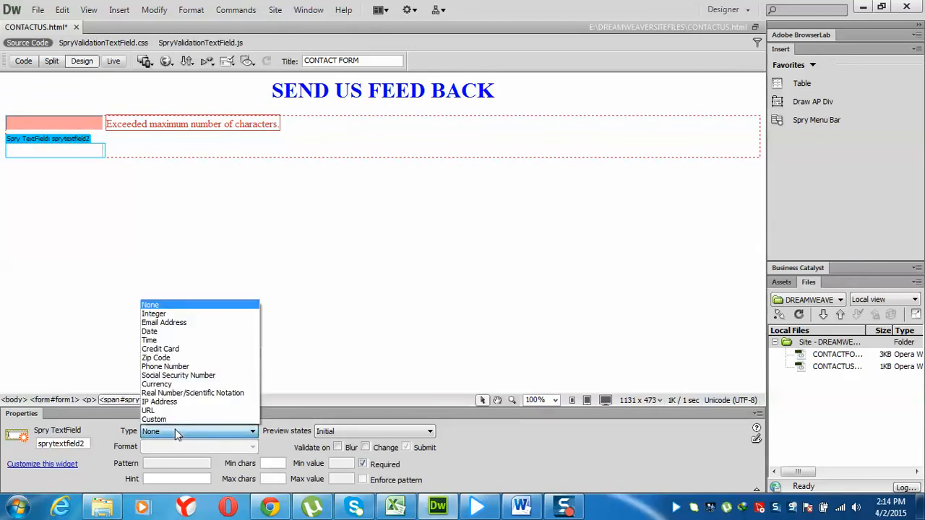
left_click(179, 323)
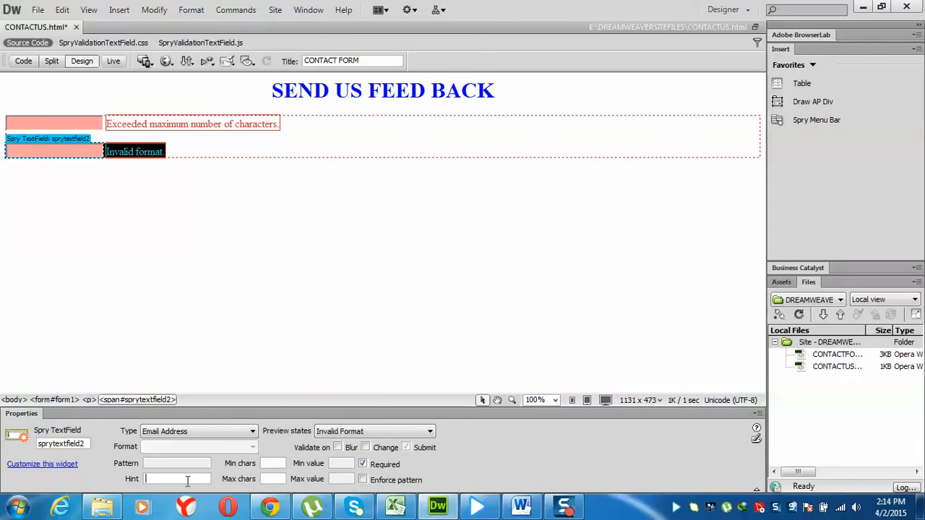
type("pLEAS")
key("BackSpace")
key("BackSpace")
key("BackSpace")
key("BackSpace")
type("L")
type("Please")
type(" Enter")
type(" your ")
type("Pa")
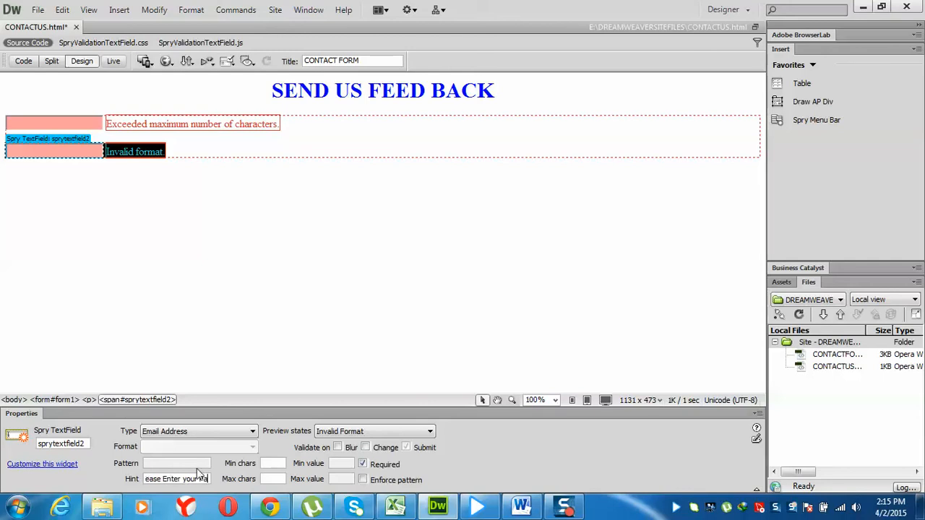
type("ssword Here")
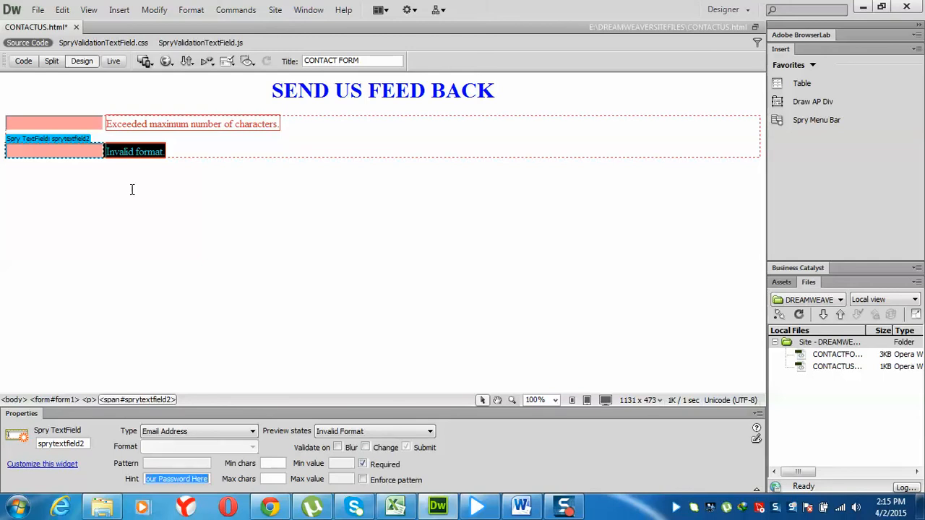
left_click(191, 146)
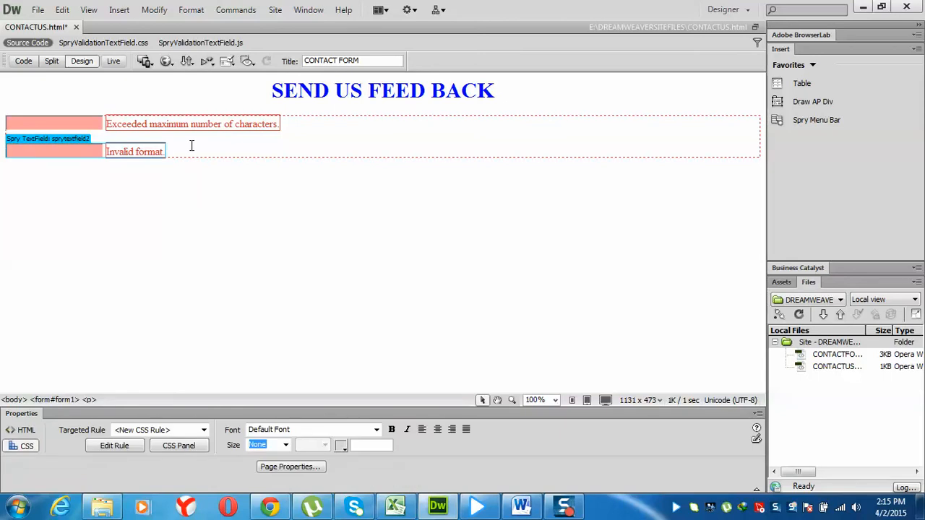
On a new line below the email field, insert a Spry Validation Textarea with ID 'message'
key("Return")
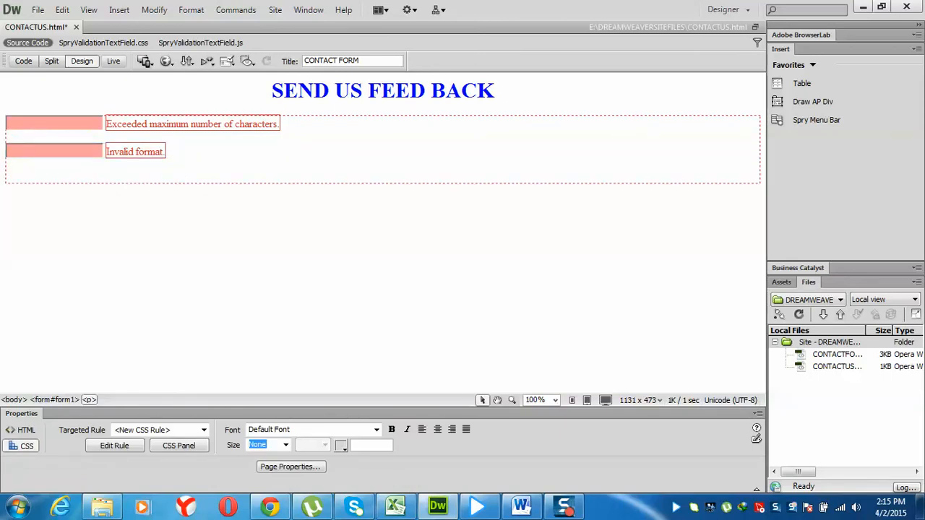
key("alt+i")
key("f")
key("Down")
key("Down")
key("Down")
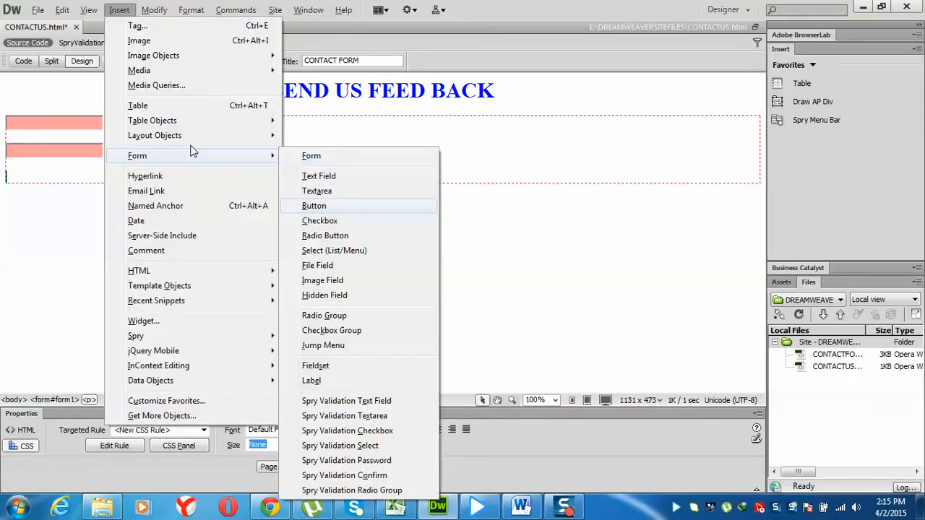
key("Down")
key("Down")
key("Down")
key("Down")
key("Down")
key("Down")
key("Down")
key("Down")
key("Down")
key("Down")
key("Down")
key("Down")
key("Down")
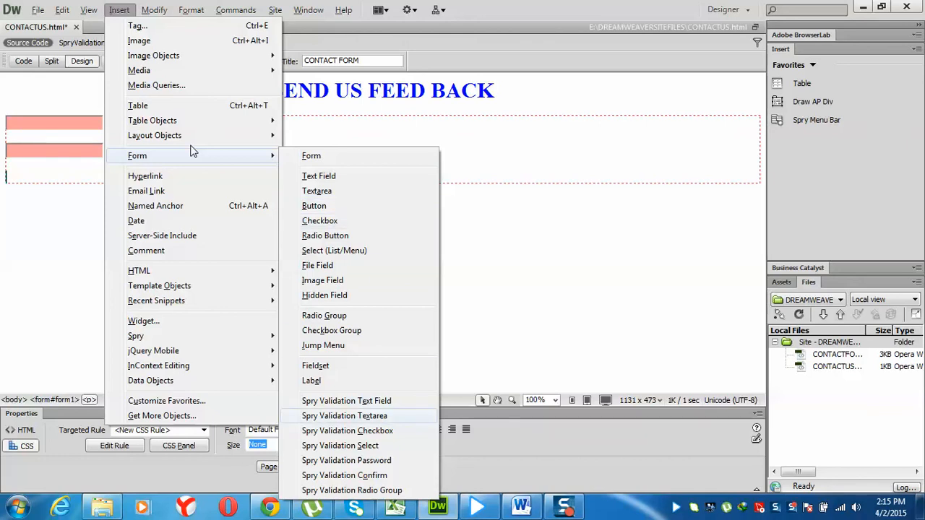
key("Return")
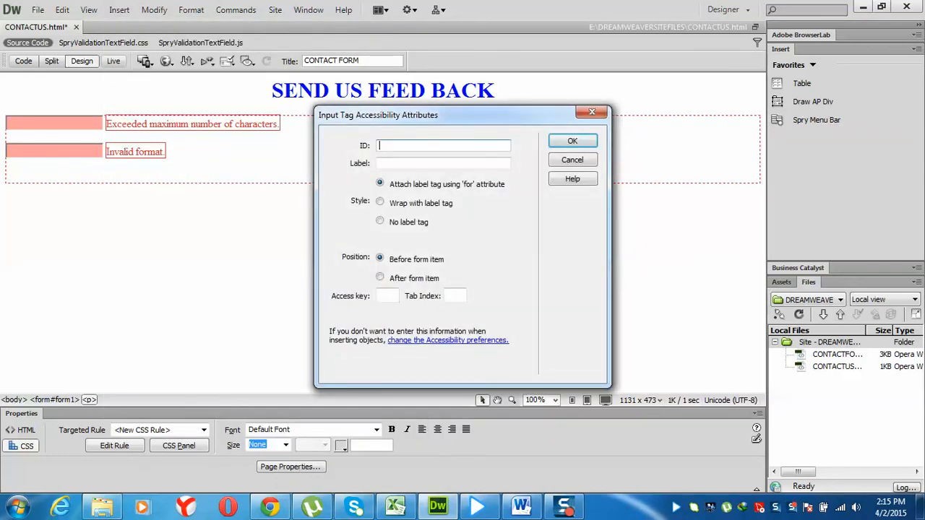
type("message")
key("Return")
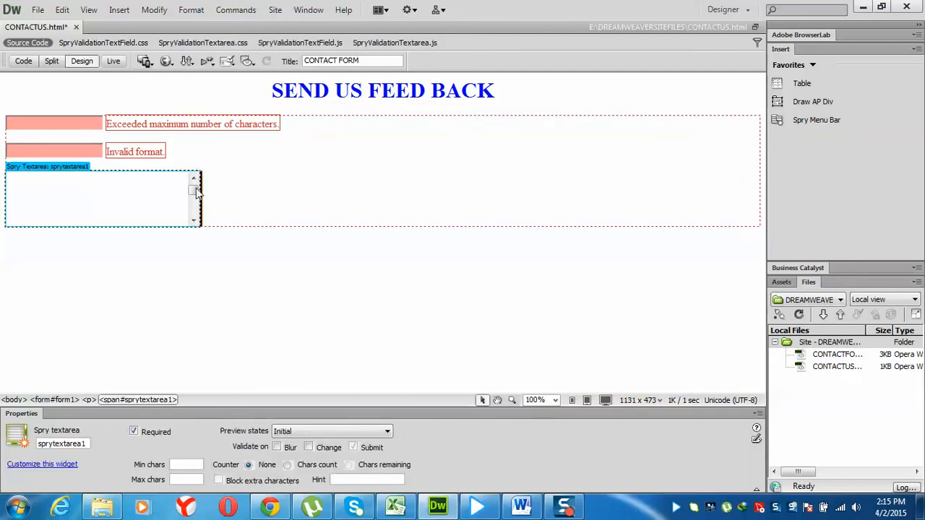
Limit the message textarea to 10–100 characters and show a character counter
left_click(63, 167)
left_click(287, 466)
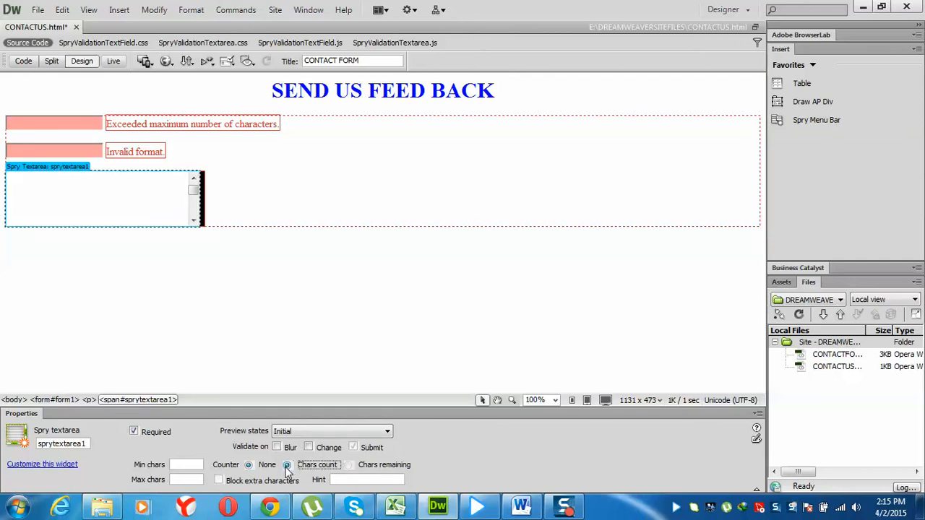
left_click(175, 465)
type("10")
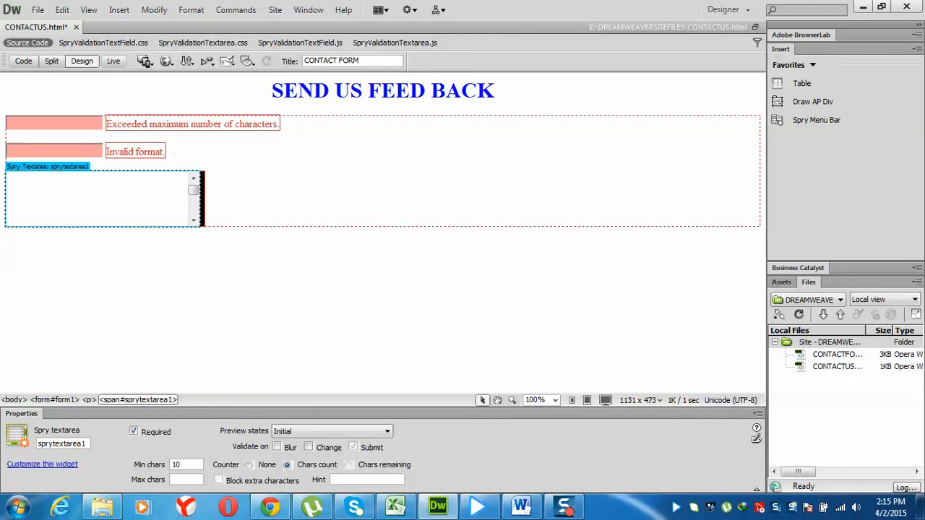
left_click(198, 478)
type("100")
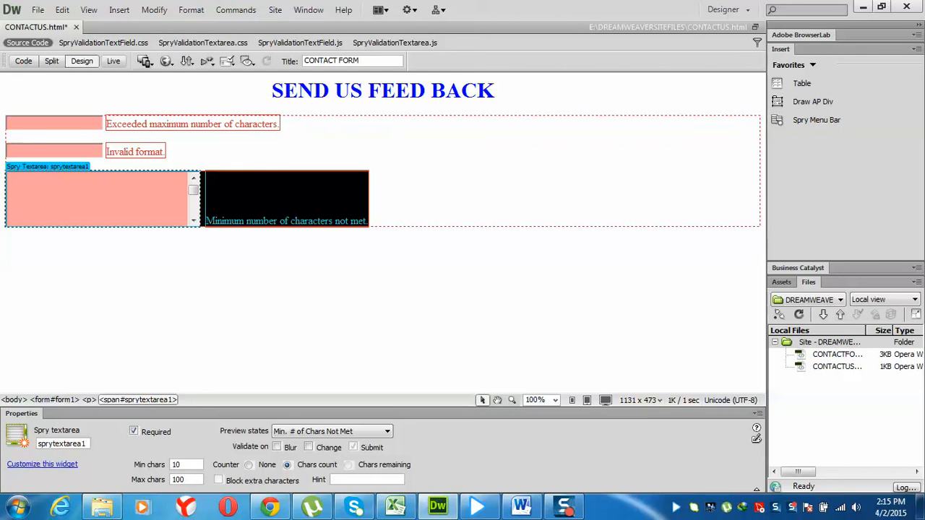
Give the textarea the hint 'Please Enter your message Here.' and add an empty line below it
left_click(347, 477)
type("Please En")
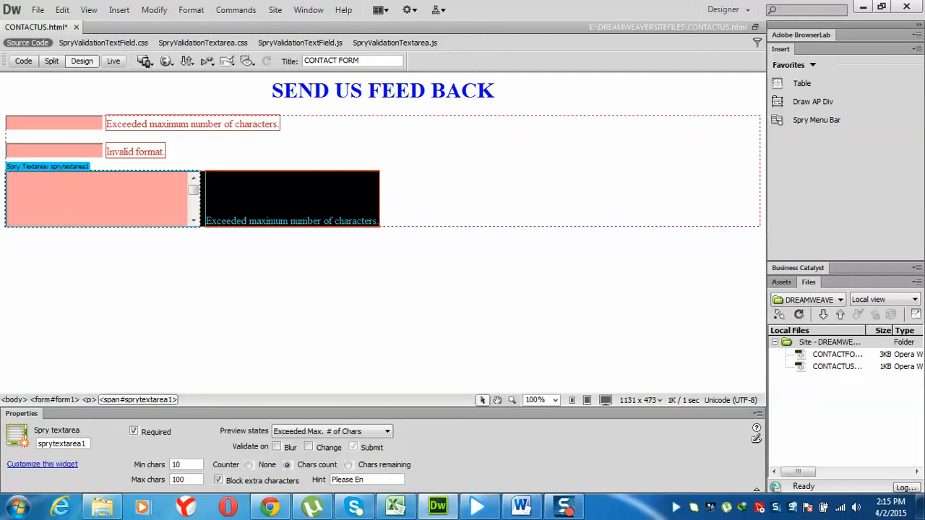
type("ter your mess")
type("age Here")
type(".")
left_click(396, 217)
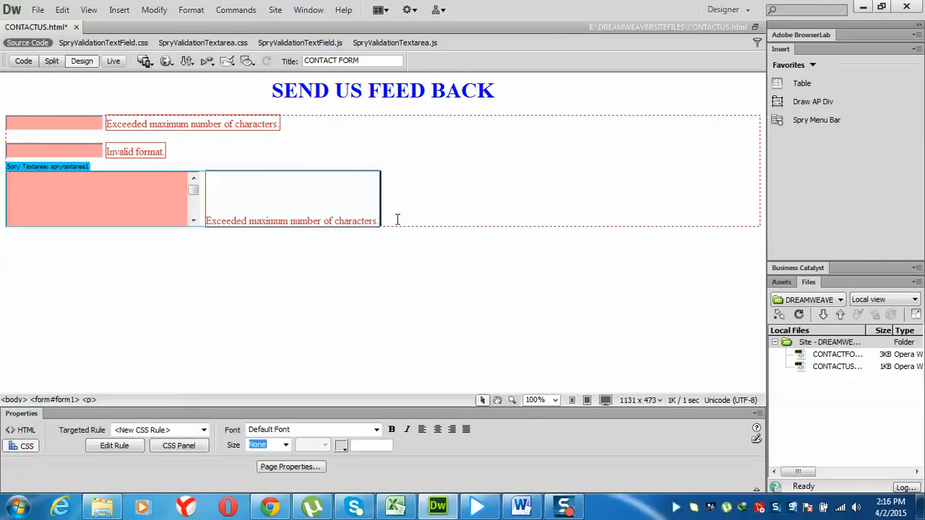
key("Return")
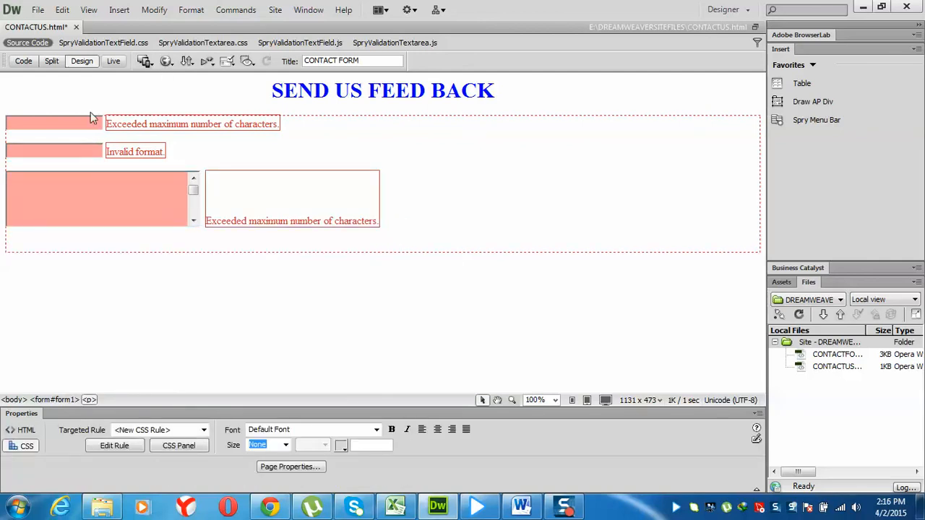
Turn on Validate on Blur for the name, email and message widgets, then switch to Live view
left_click(70, 131)
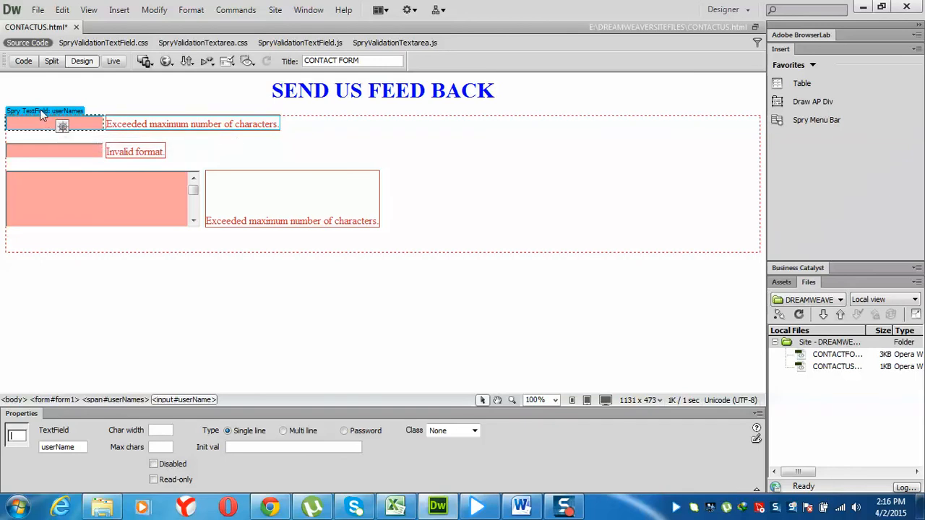
left_click(40, 111)
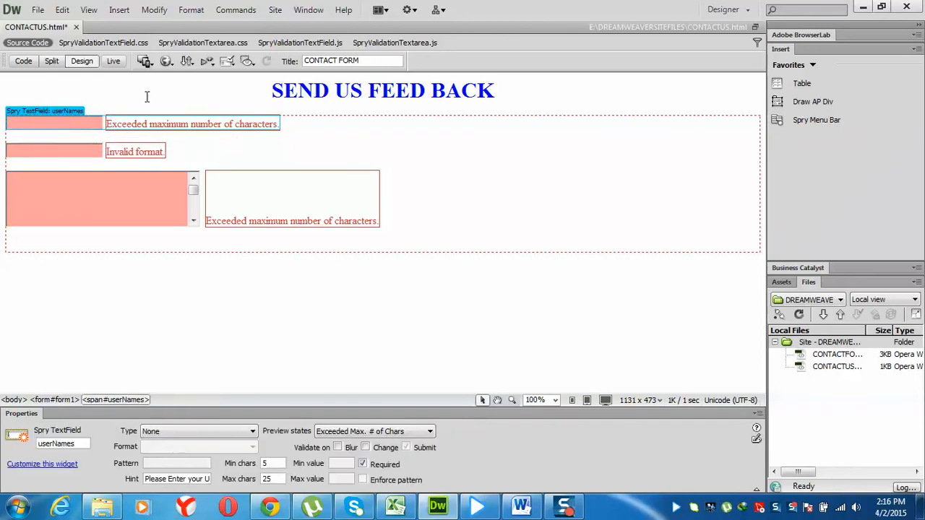
left_click(337, 448)
left_click(76, 140)
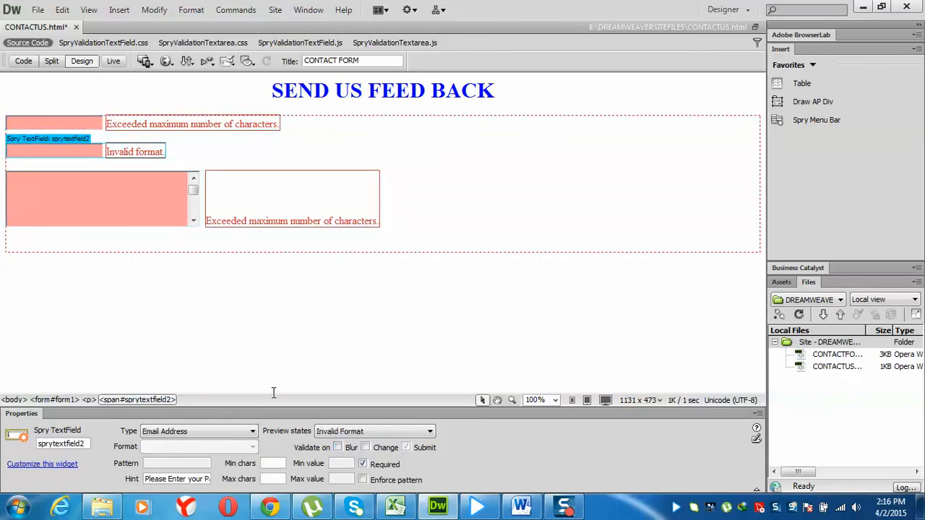
left_click(338, 448)
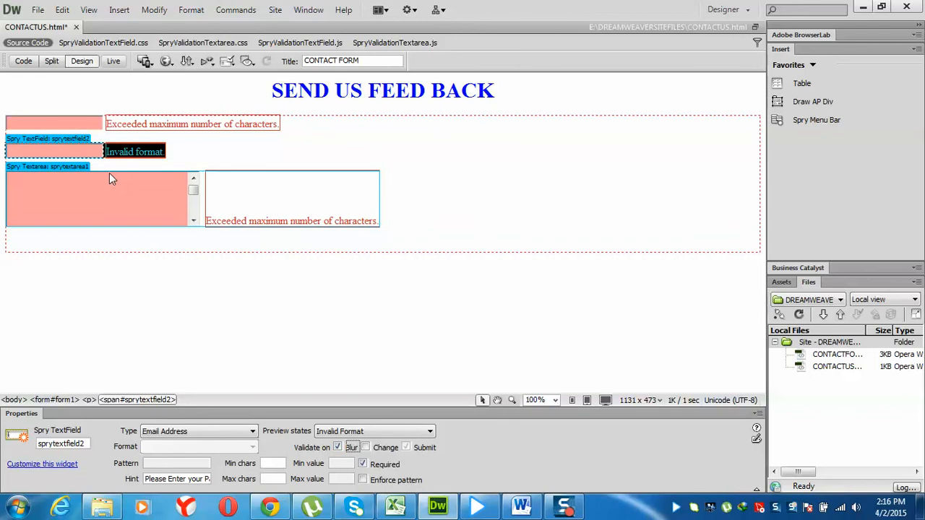
left_click(73, 166)
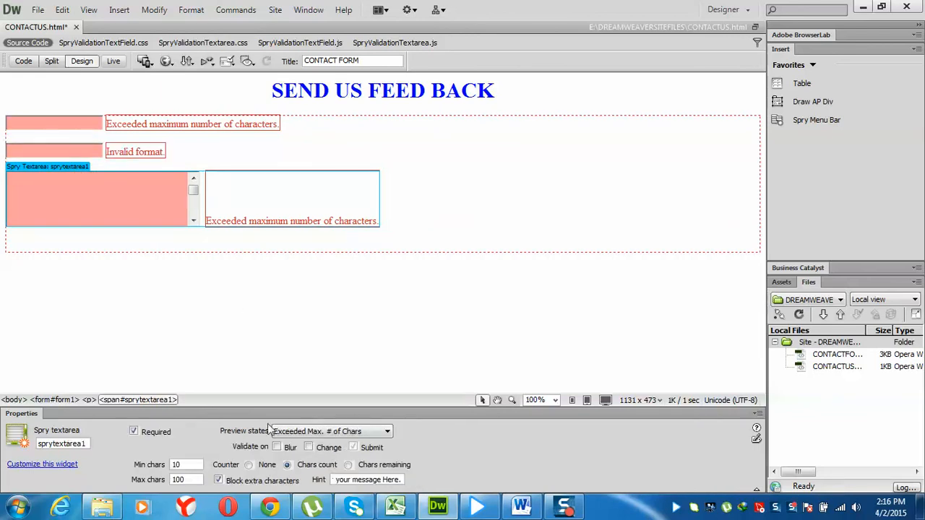
left_click(276, 448)
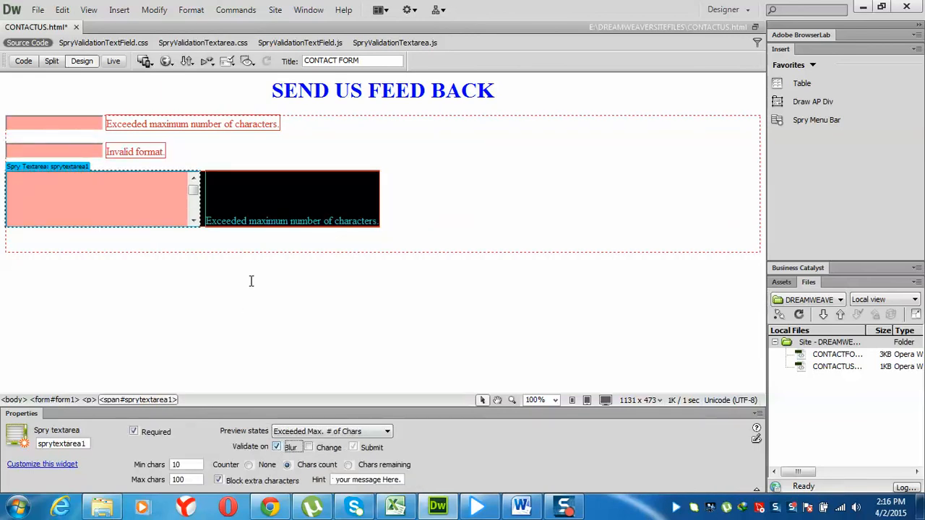
left_click(115, 62)
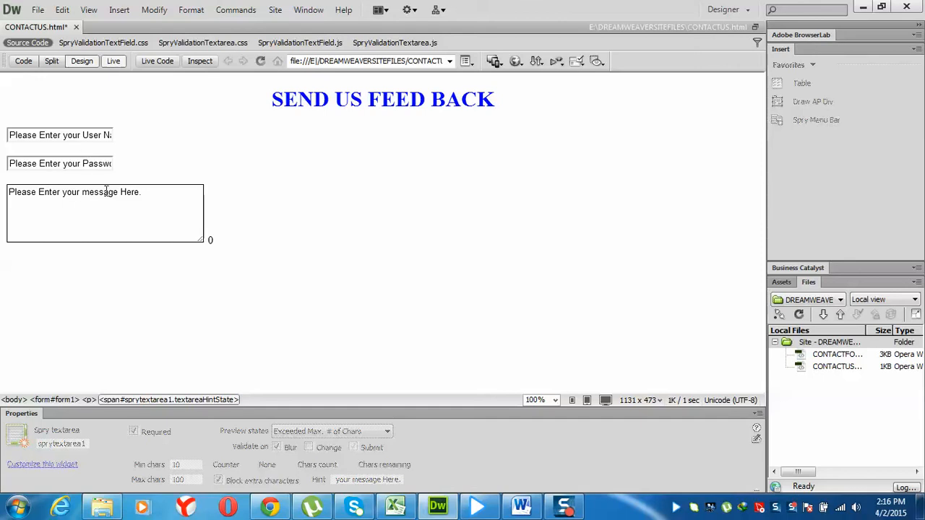
In Live view, enter a user name and tab out to test its validation
left_click(84, 135)
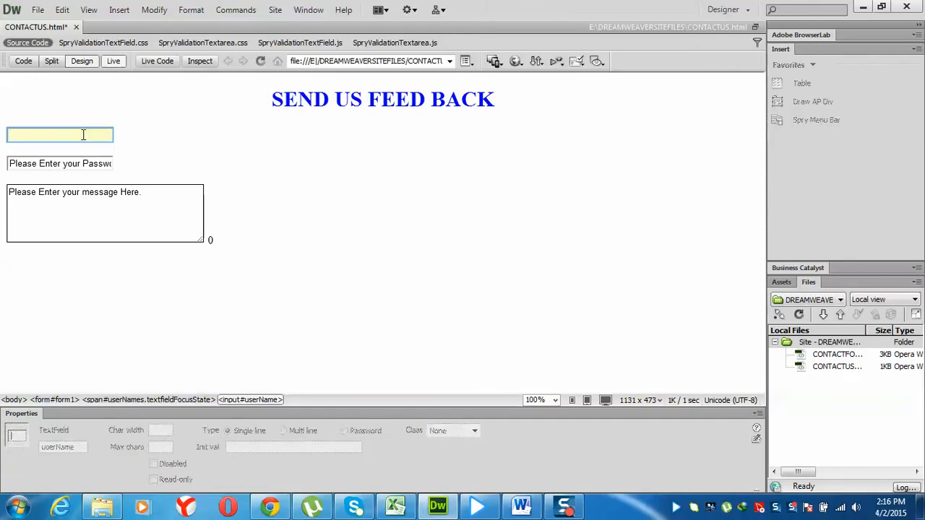
type("saif")
key("Tab")
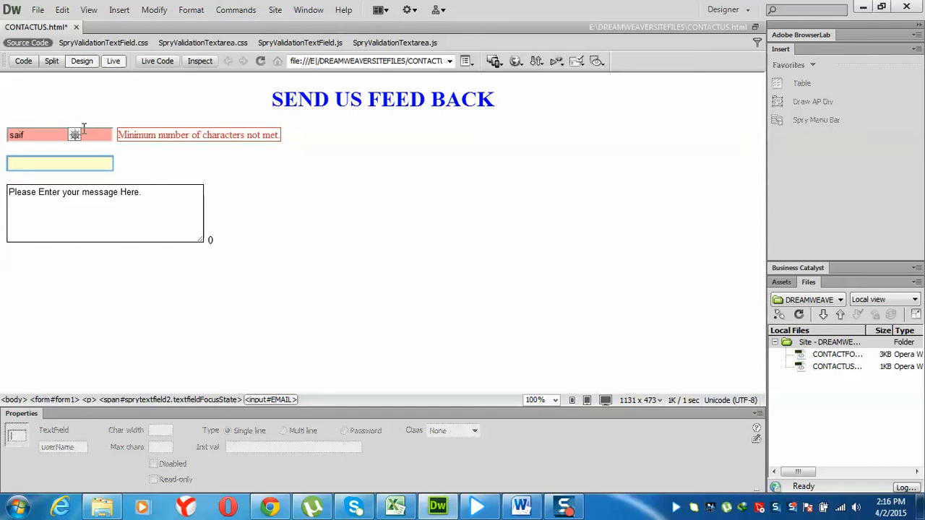
left_click(84, 130)
type("y")
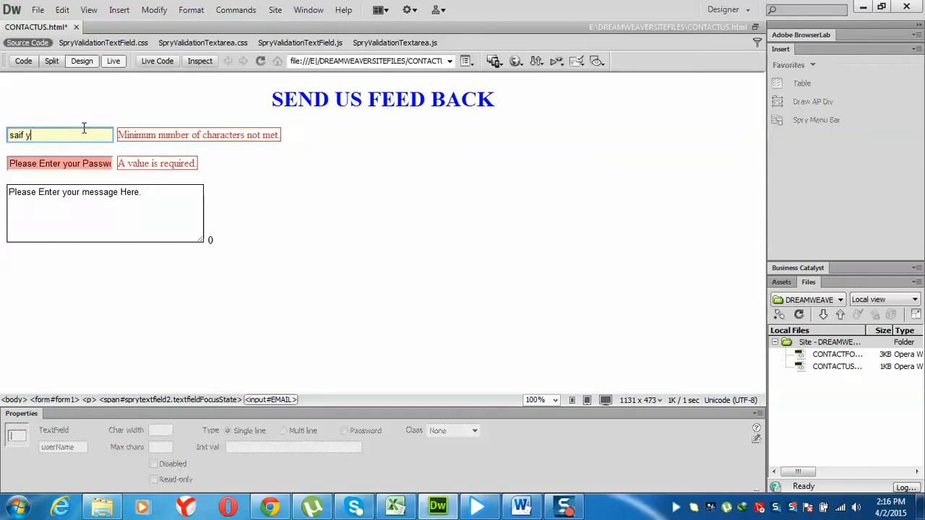
type("=")
key("BackSpace")
key("BackSpace")
type("ullah")
key("Tab")
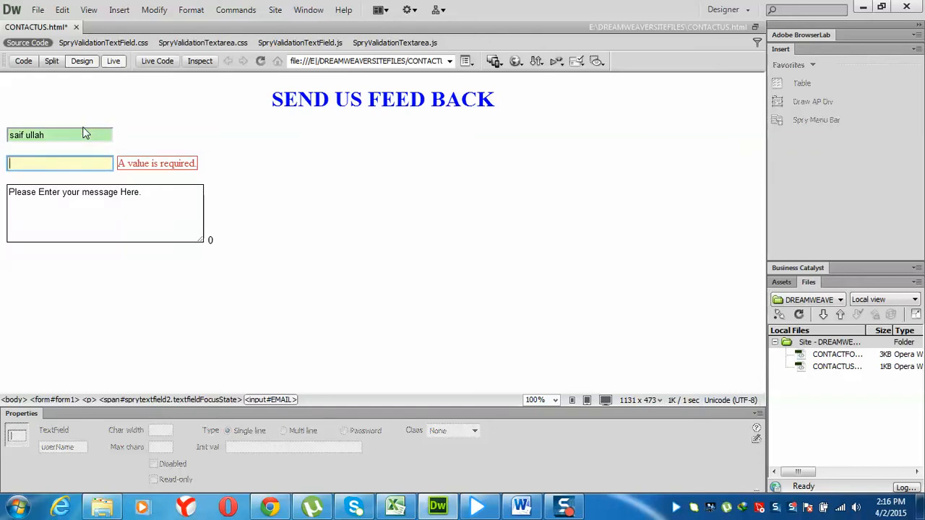
Test email validation with an incomplete then complete address, fill the message, and leave Live view
key("Tab")
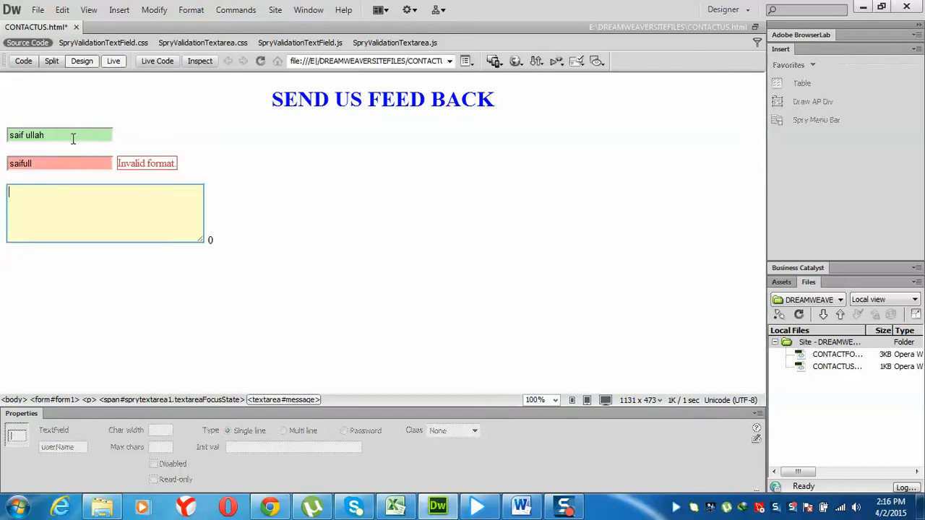
left_click(52, 165)
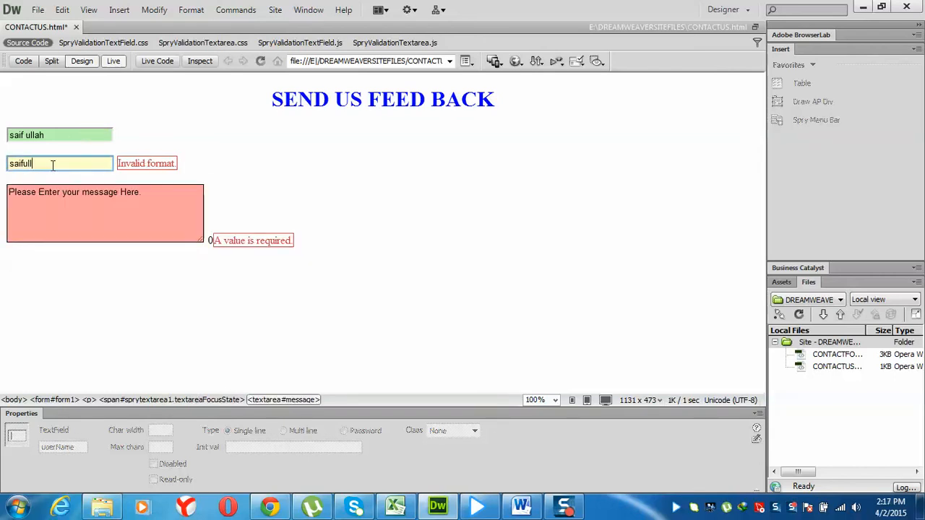
type("@gmail.com")
key("Tab")
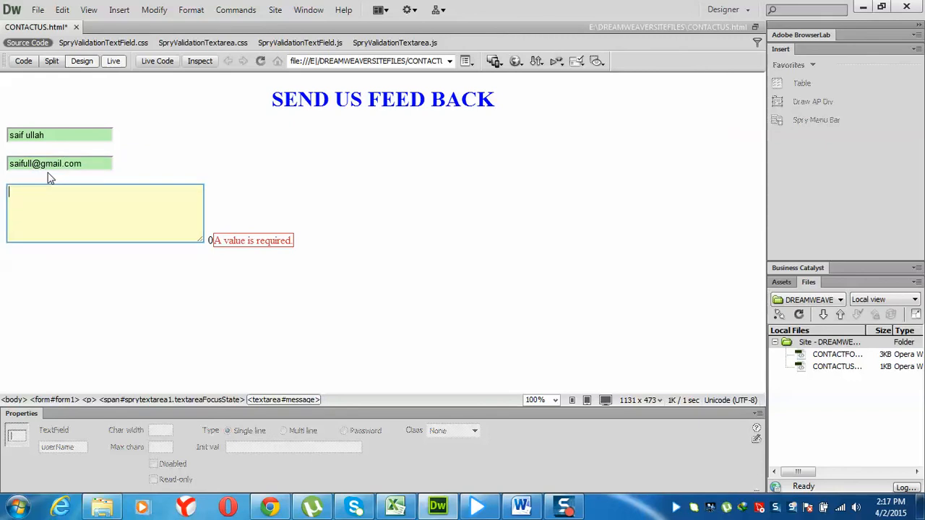
type("dfsalajf;lkjsa da")
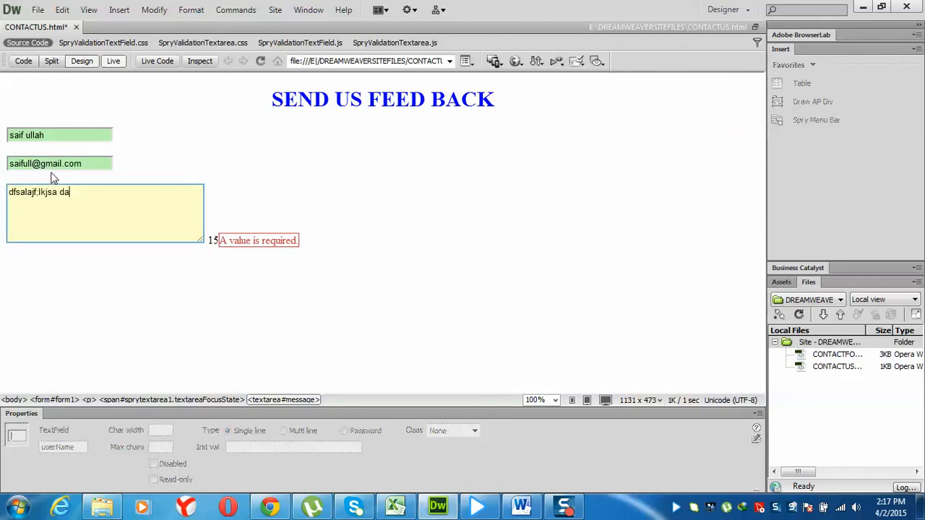
type("fslkjdsalkf dlsak dfjldakjf dlksdajfkldsa fk")
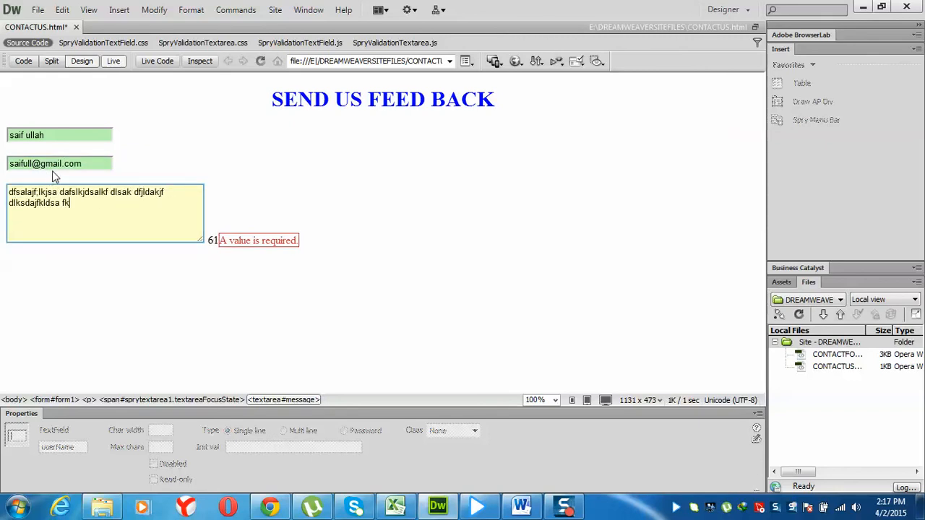
type("asdlkjfkdsla flasdjfklds fdsaklfjdaslkffkld")
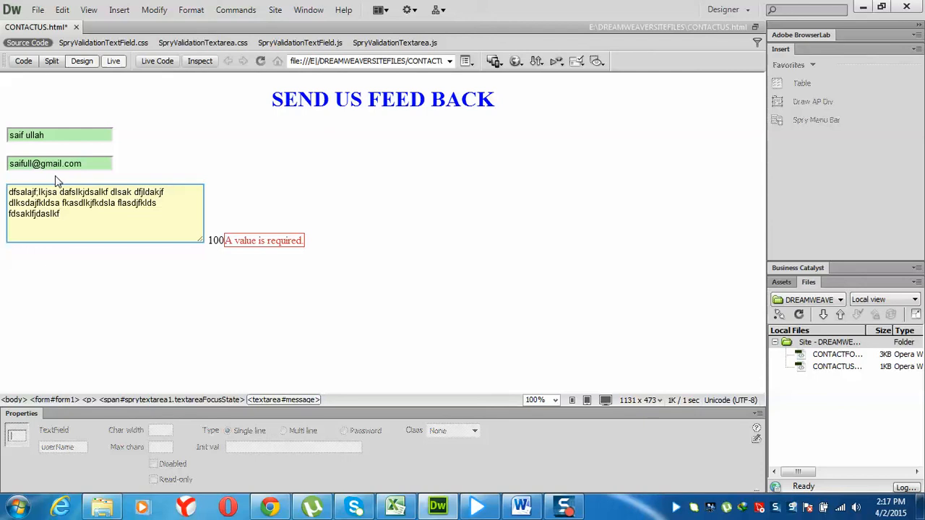
left_click(113, 61)
On the empty line below the message box, bring up the Insert > Form element list
left_click(228, 239)
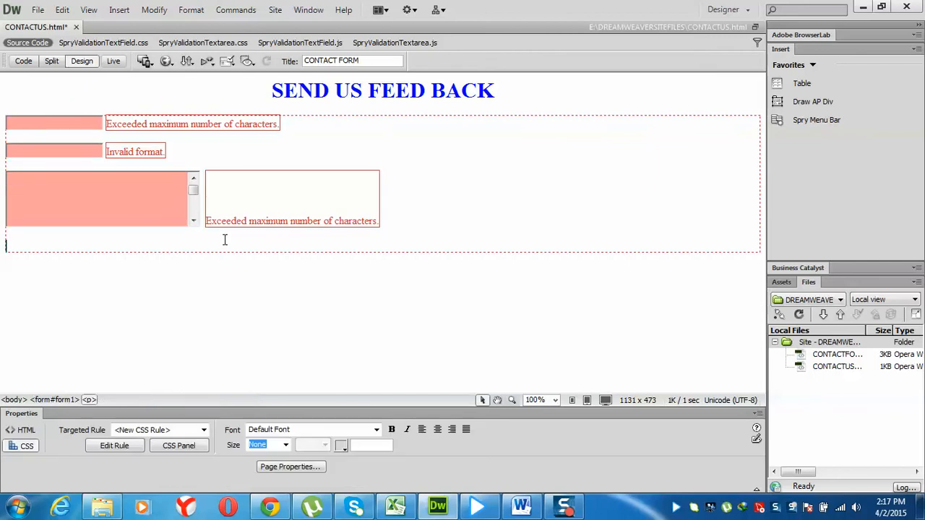
left_click(120, 10)
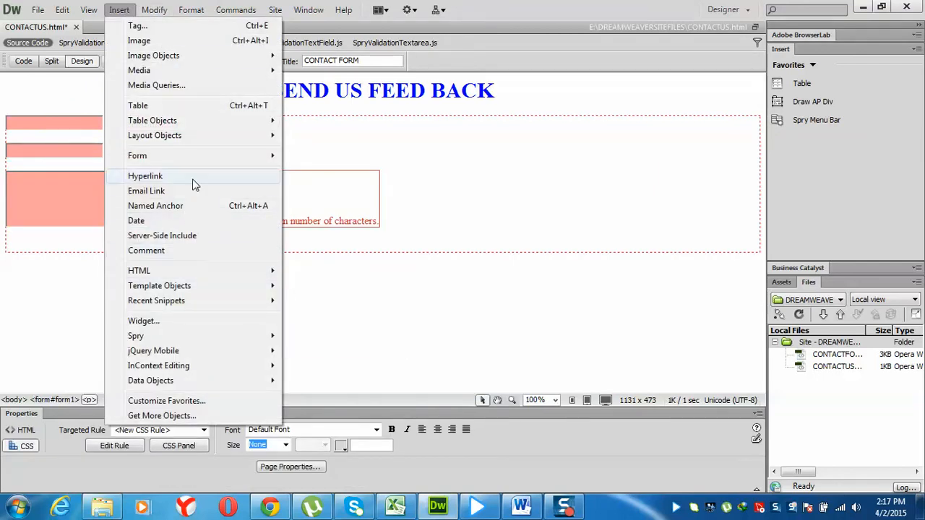
mouse_move(204, 157)
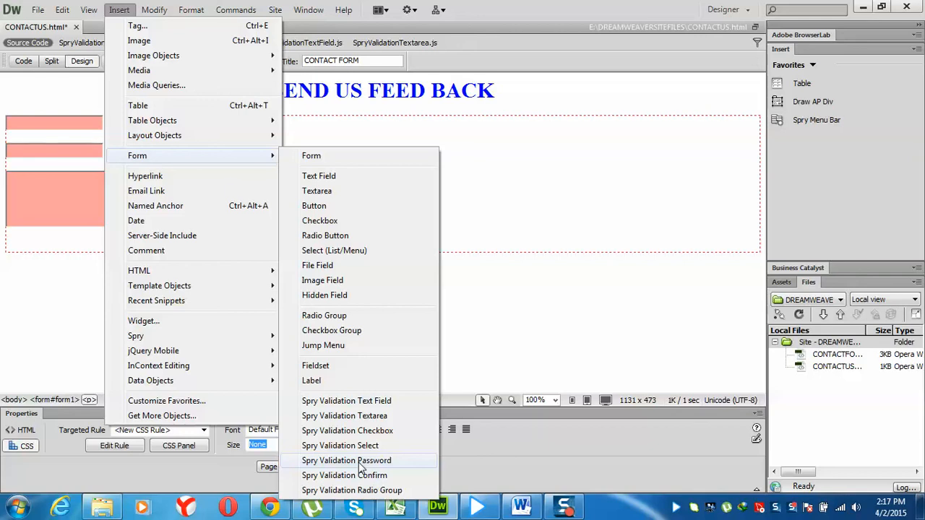
left_click(477, 231)
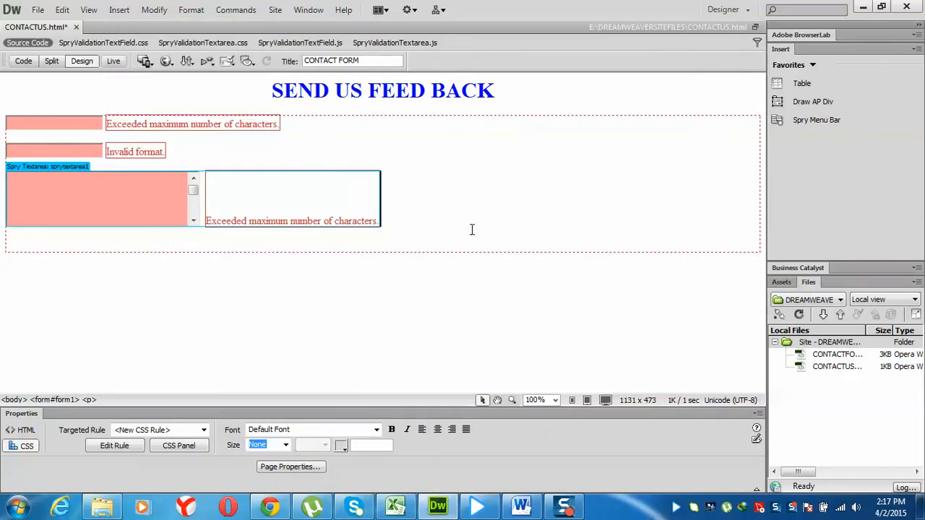
left_click(198, 247)
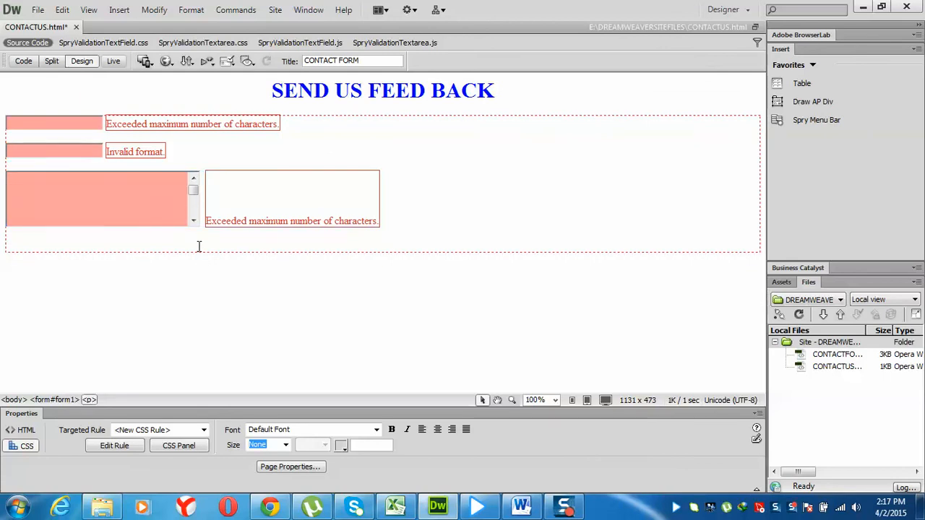
key("alt+i")
key("f")
key("Down")
key("Down")
key("Down")
key("Down")
key("Down")
key("Down")
key("Down")
key("Down")
key("Down")
key("Down")
key("Down")
key("Down")
key("Down")
key("Down")
key("Down")
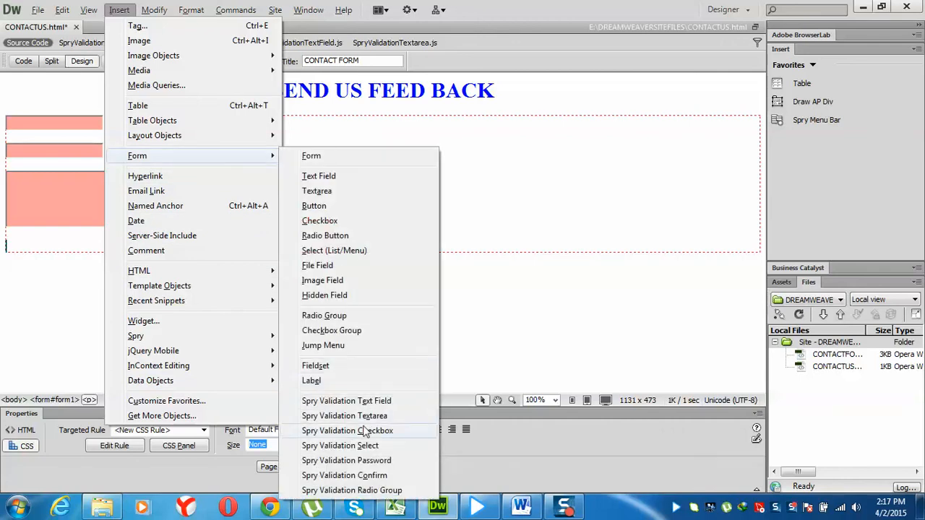
Insert a Spry Validation Password field with ID 'password' and add an empty line beneath it
left_click(347, 461)
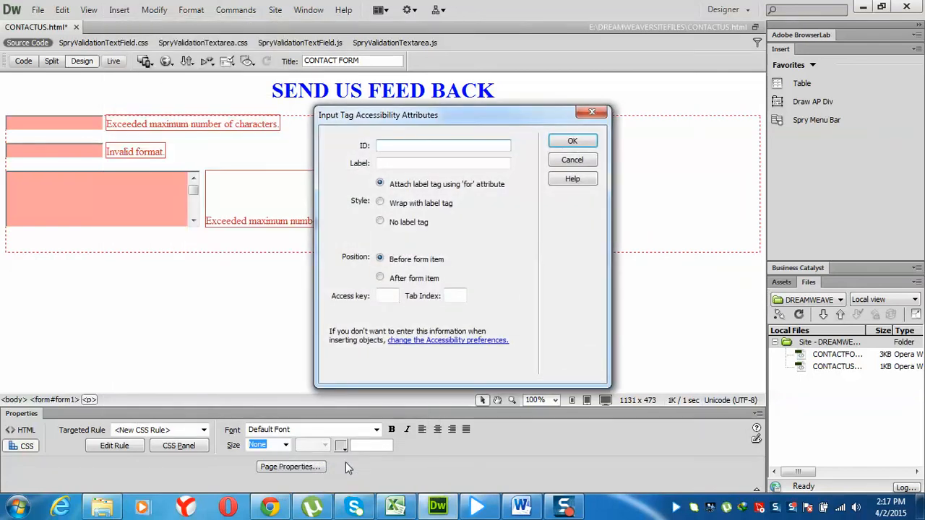
type("password")
key("Return")
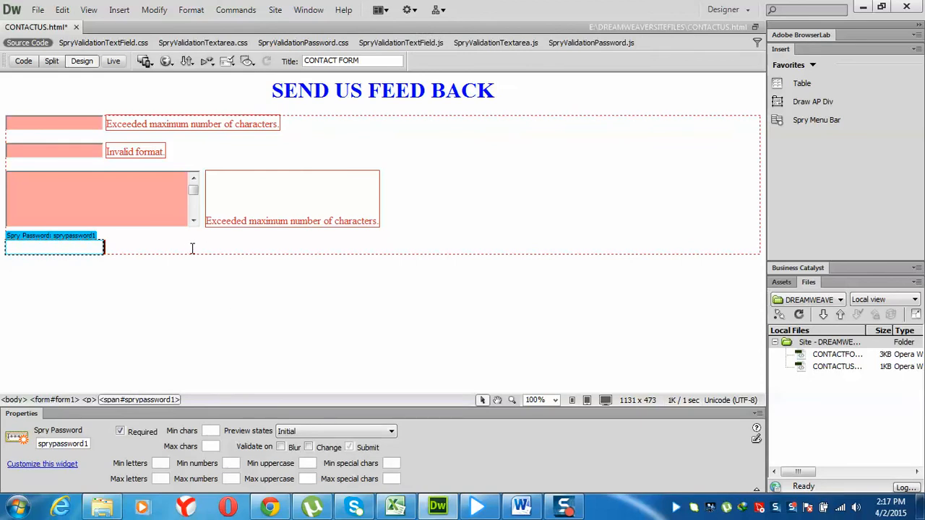
key("Return")
key("ctrl+z")
left_click(159, 244)
key("Return")
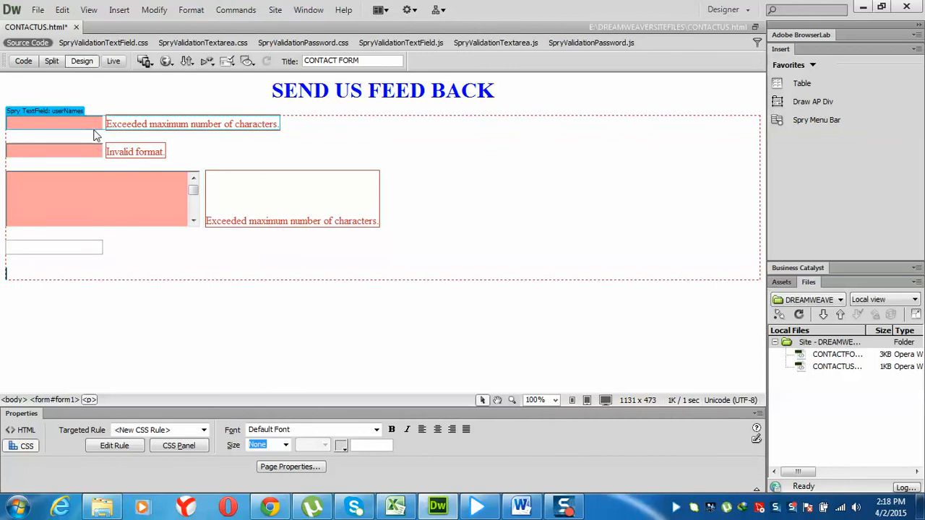
left_click(119, 10)
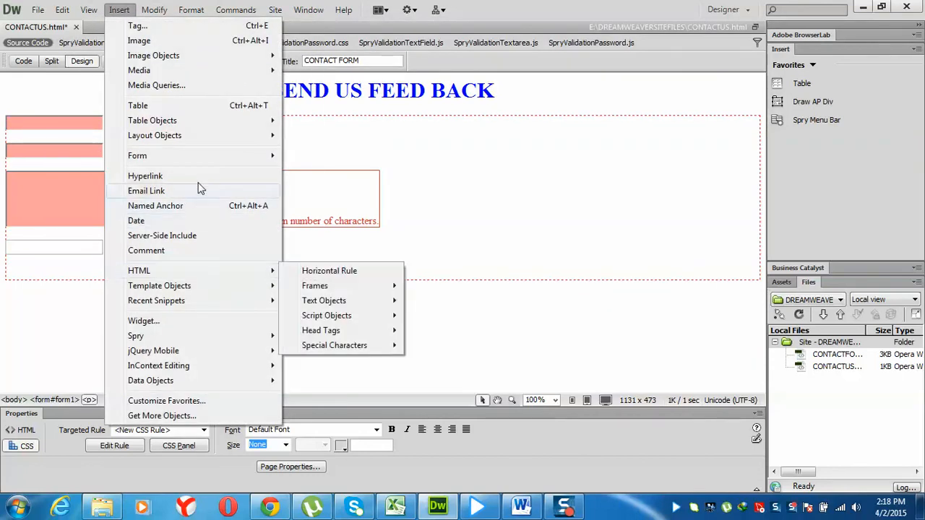
Add a Spry Validation Confirm field with ID 'confirm', validated against the password field
mouse_move(217, 156)
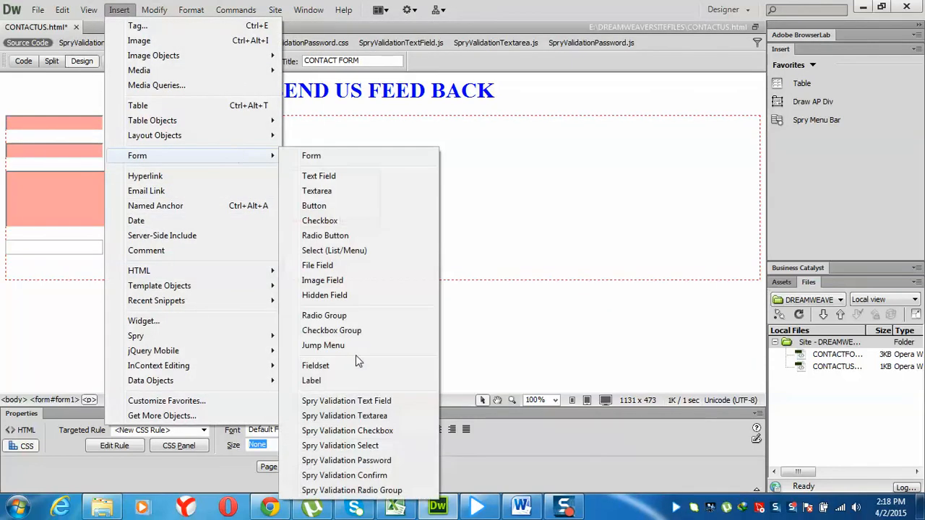
left_click(358, 475)
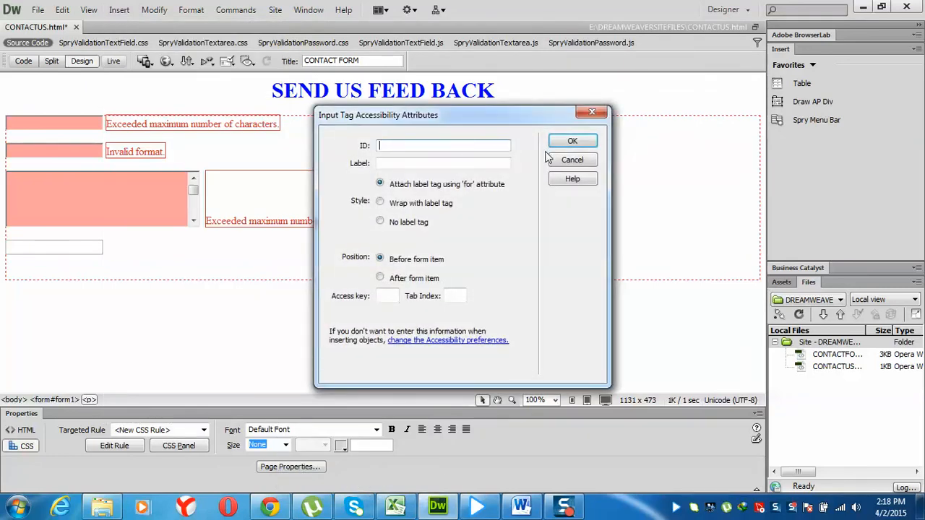
left_click(508, 147)
type("confirm")
key("Return")
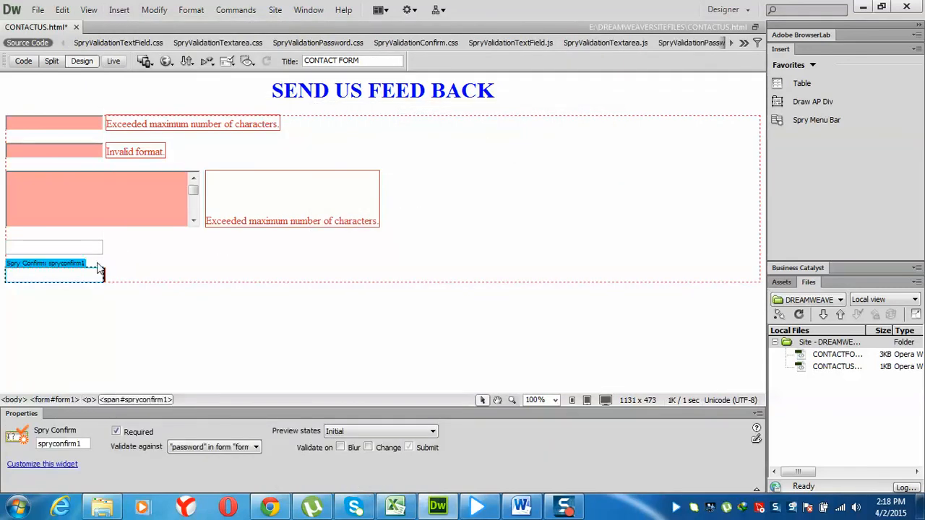
left_click(229, 448)
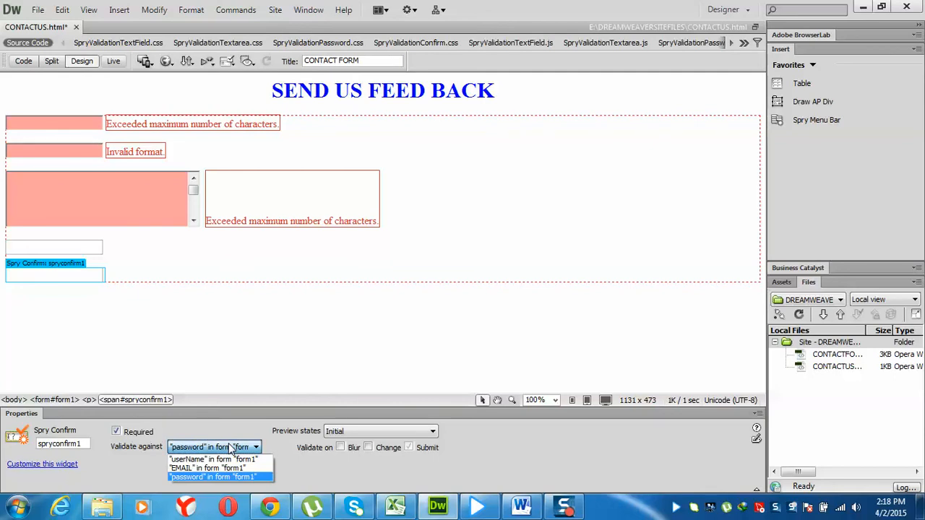
left_click(229, 448)
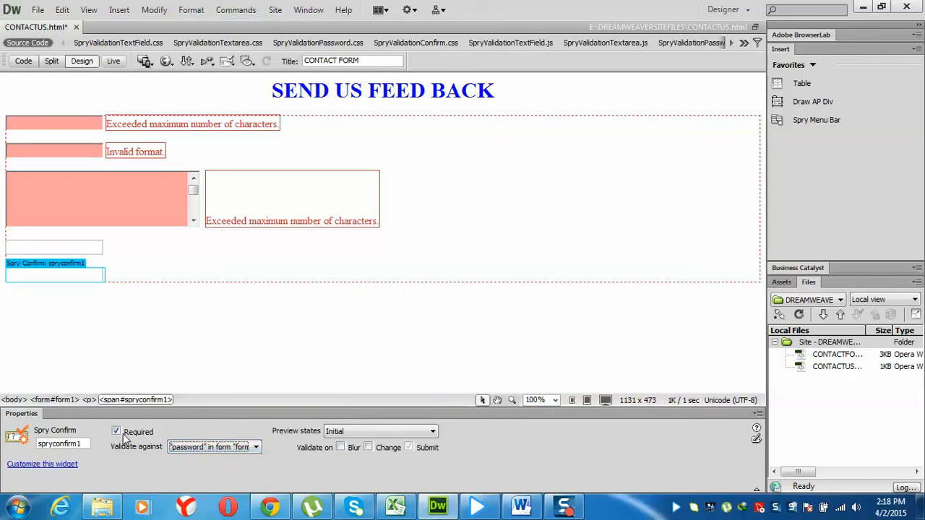
left_click(59, 240)
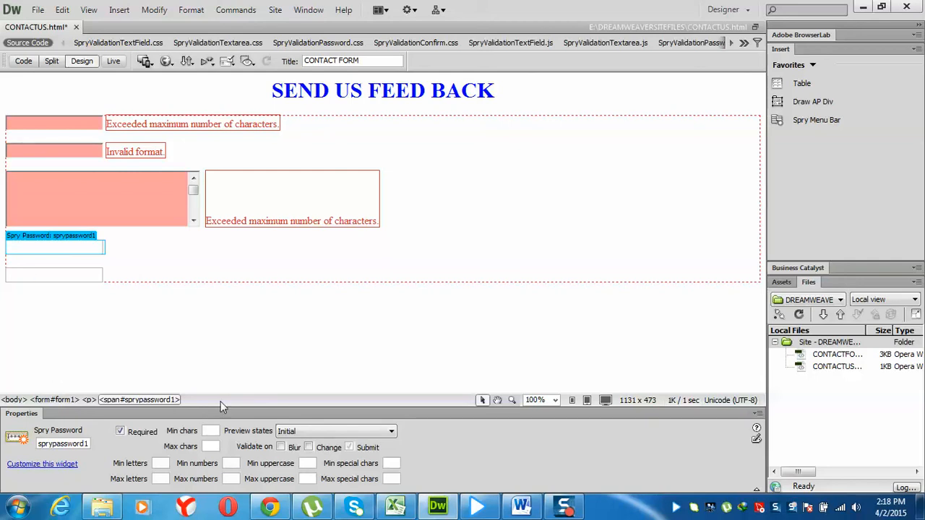
Check the password on blur, requiring 8–15 characters, 4 letters, 2 numbers, 1 uppercase, 1 special character
left_click(280, 447)
left_click(210, 430)
type("89")
key("BackSpace")
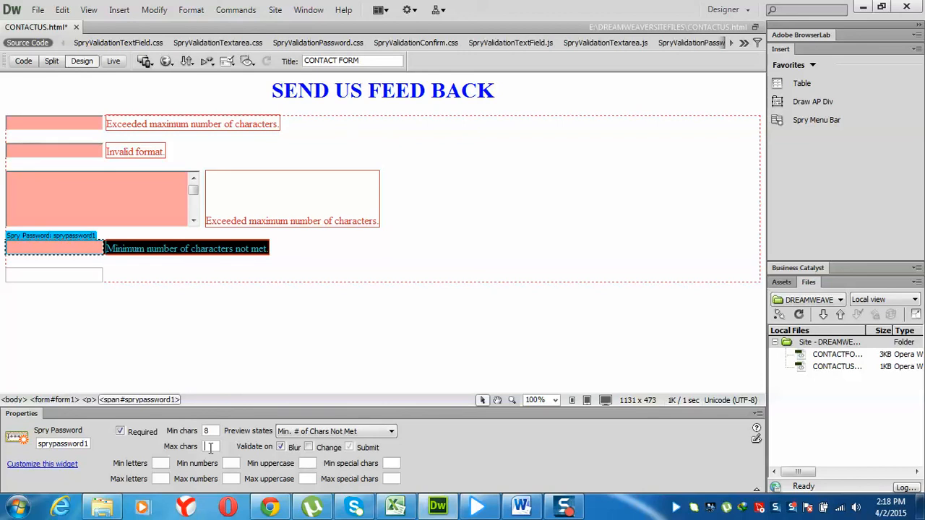
type("15")
left_click(157, 463)
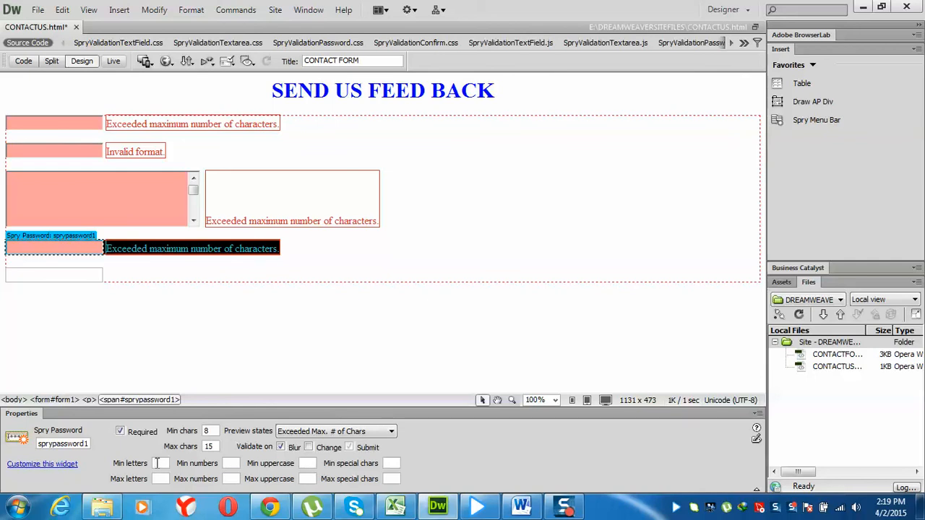
type("4")
left_click(229, 465)
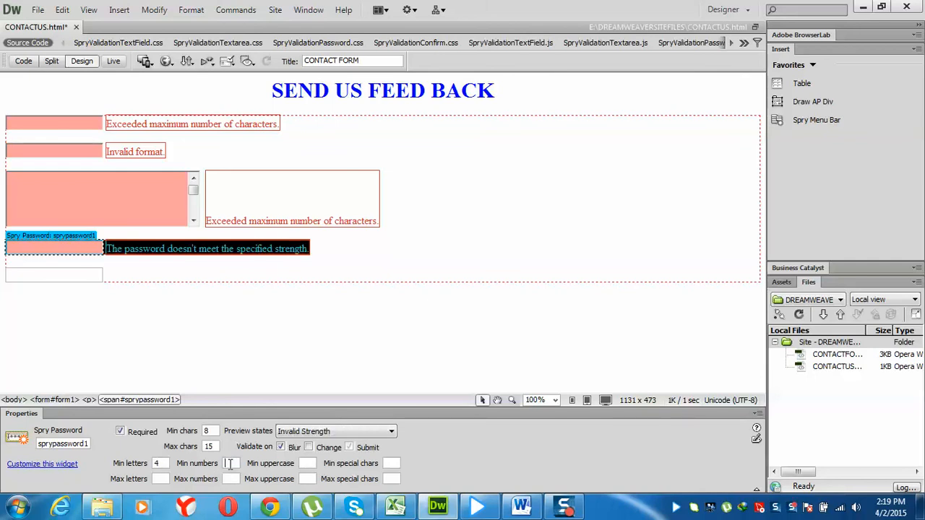
type("2")
left_click(305, 464)
type("1")
left_click(390, 463)
type("1")
Set the password maxima to 8 letters, 3 numbers, 2 uppercase and 2 special characters
left_click(160, 479)
type("6")
type("3")
left_click(304, 479)
type("2")
double_click(156, 479)
type("8")
left_click(391, 479)
type("2")
left_click(63, 269)
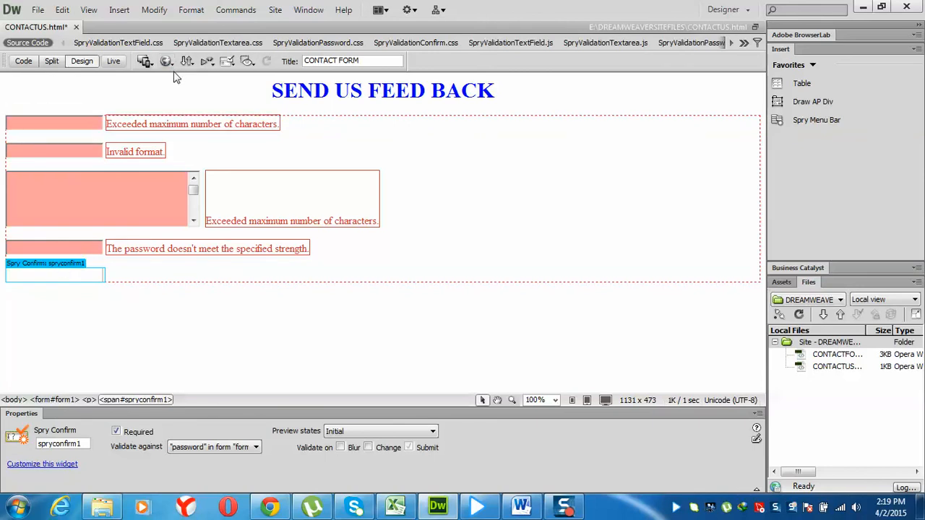
left_click(114, 61)
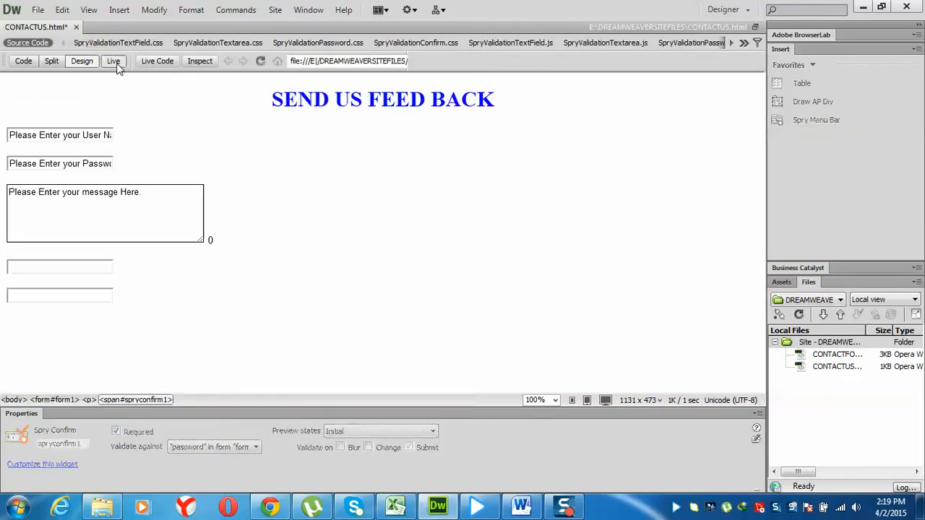
left_click(60, 268)
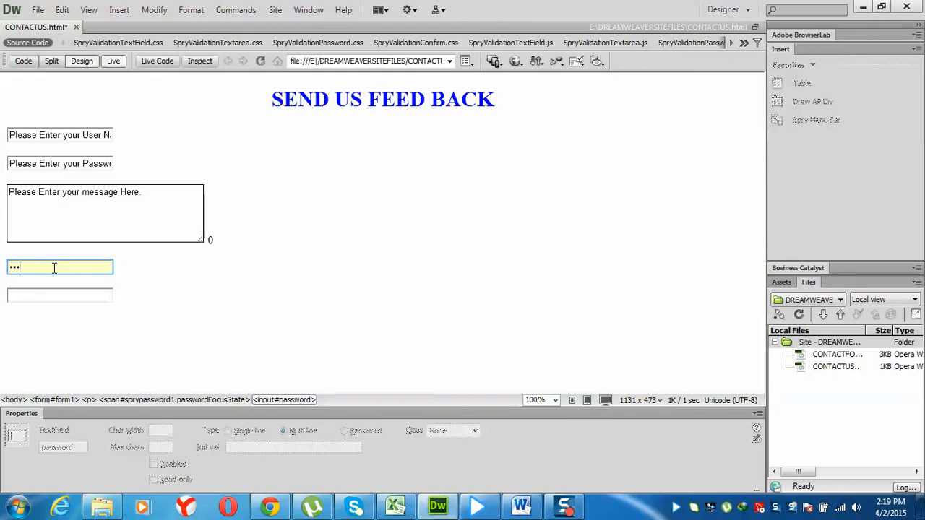
key("Tab")
left_click(54, 268)
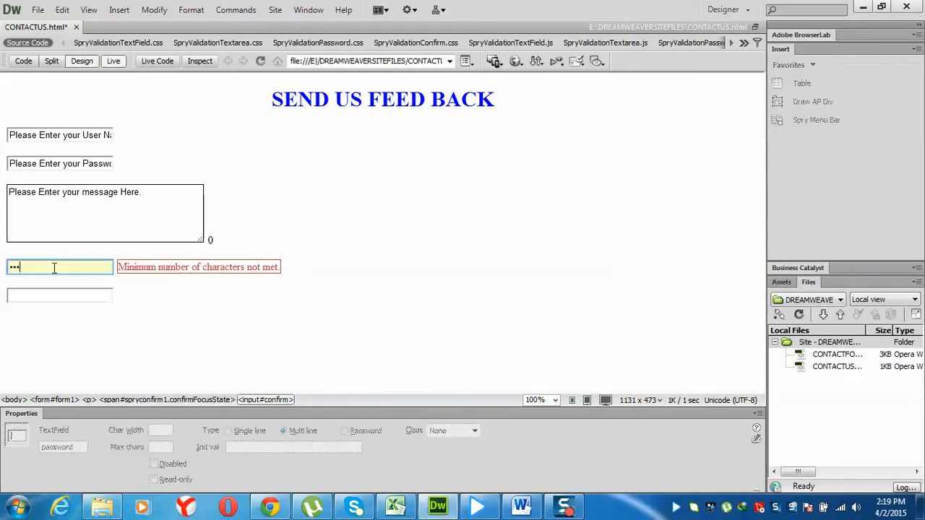
type("456")
key("Tab")
left_click(54, 268)
key("BackSpace")
key("BackSpace")
key("BackSpace")
key("BackSpace")
key("BackSpace")
key("BackSpace")
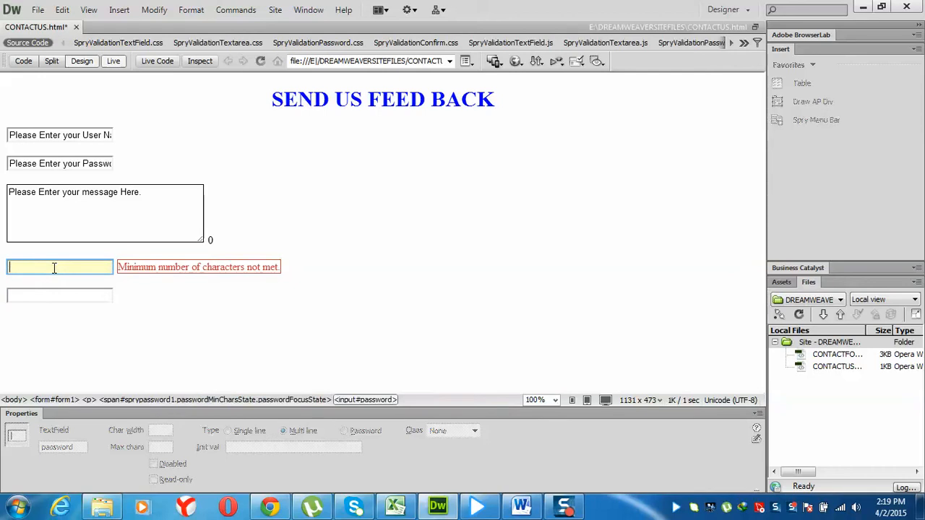
type("123")
key("BackSpace")
key("BackSpace")
key("BackSpace")
key("BackSpace")
key("BackSpace")
key("BackSpace")
key("BackSpace")
key("BackSpace")
type("123")
key("Tab")
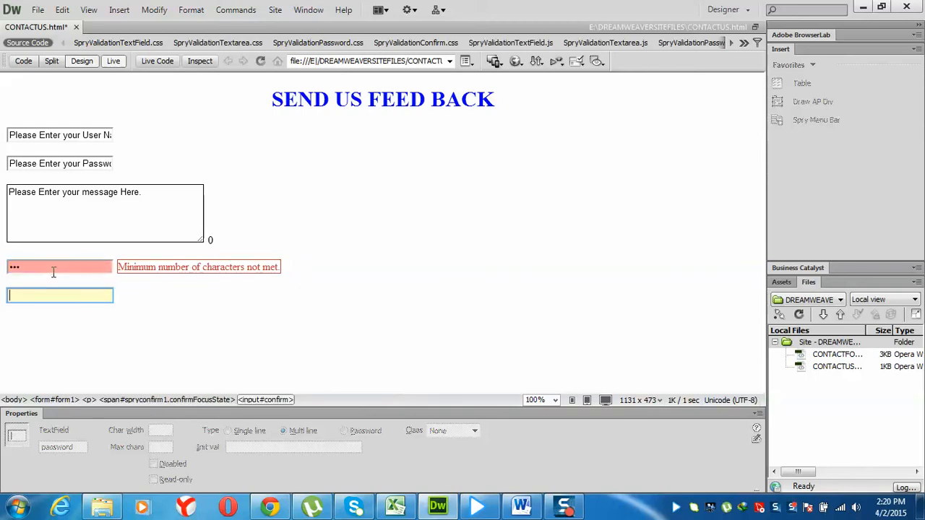
type("123")
key("Tab")
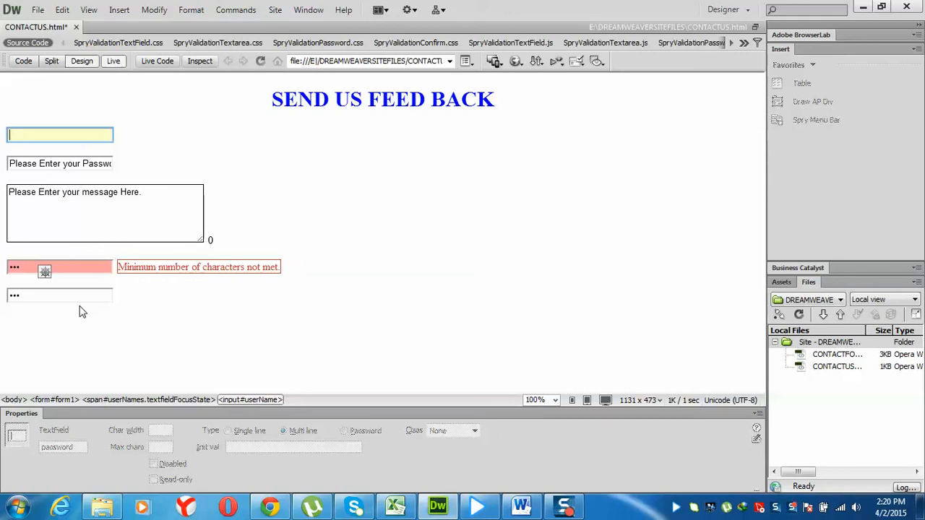
left_click(59, 295)
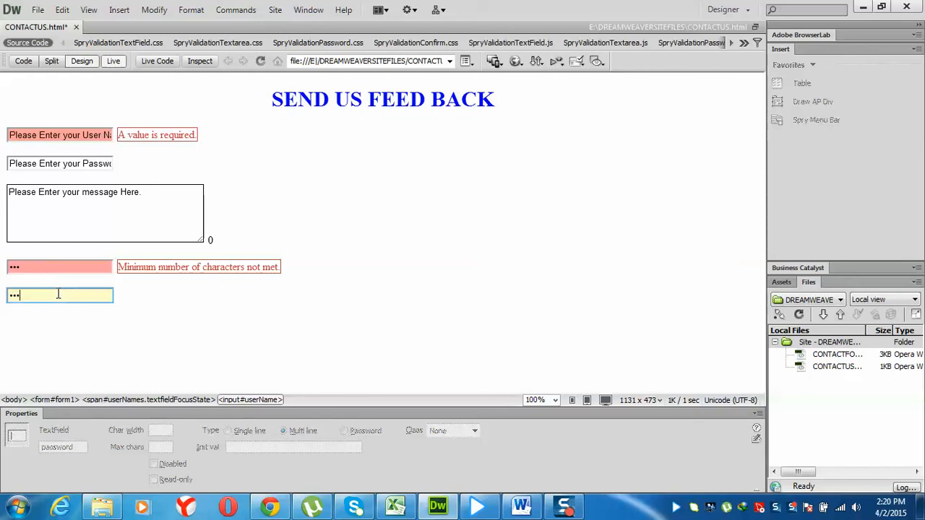
type("4")
left_click(131, 328)
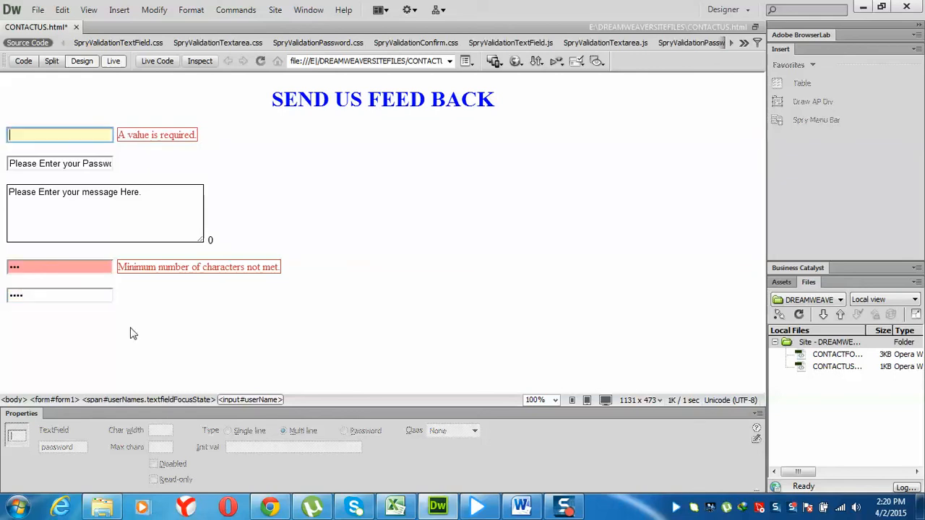
left_click(41, 268)
key("Tab")
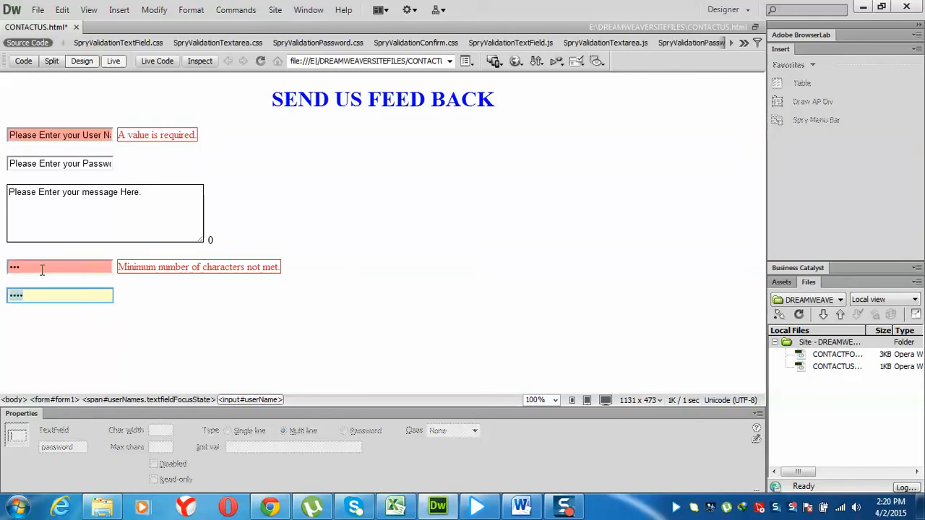
key("Tab")
key("Tab")
key("Tab")
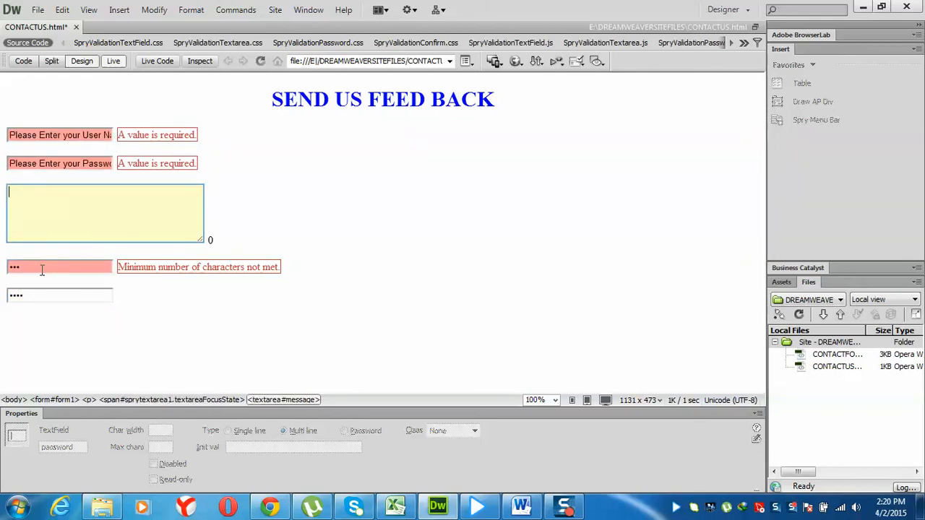
key("Tab")
key("Tab")
key("Tab")
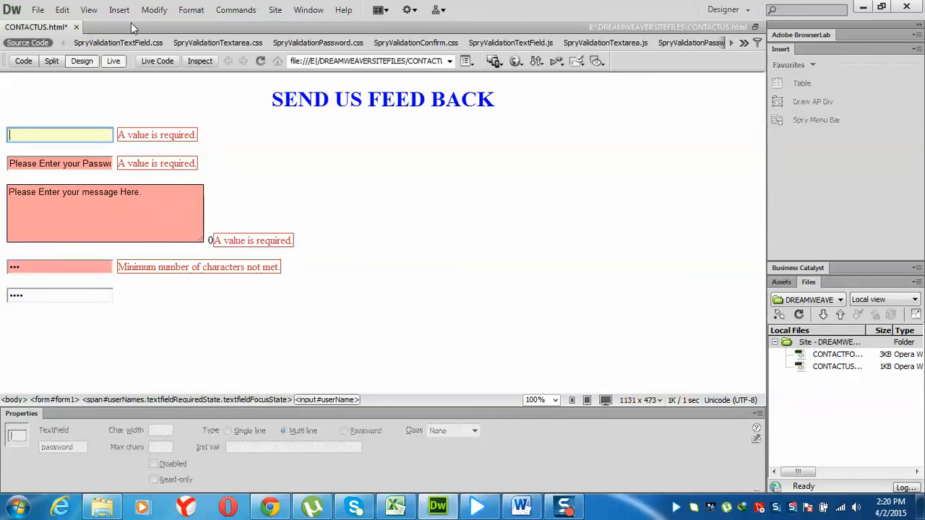
left_click(113, 62)
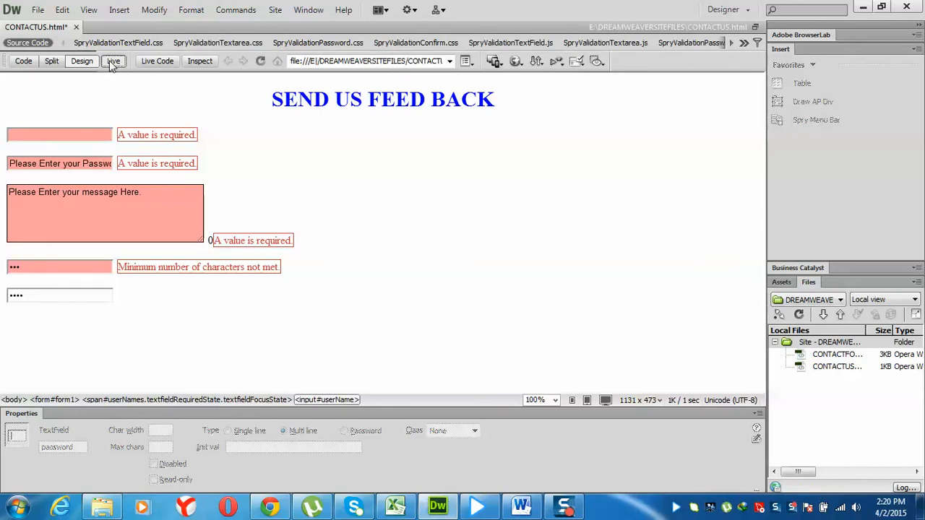
left_click(193, 272)
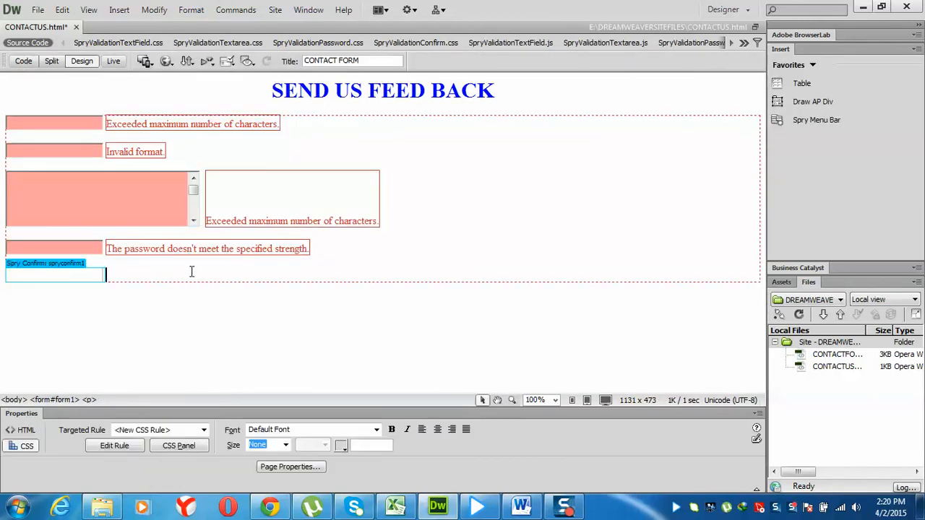
On a new line, insert a Spry Validation Checkbox with ID 'GENDER', validated on blur
key("Return")
left_click(118, 10)
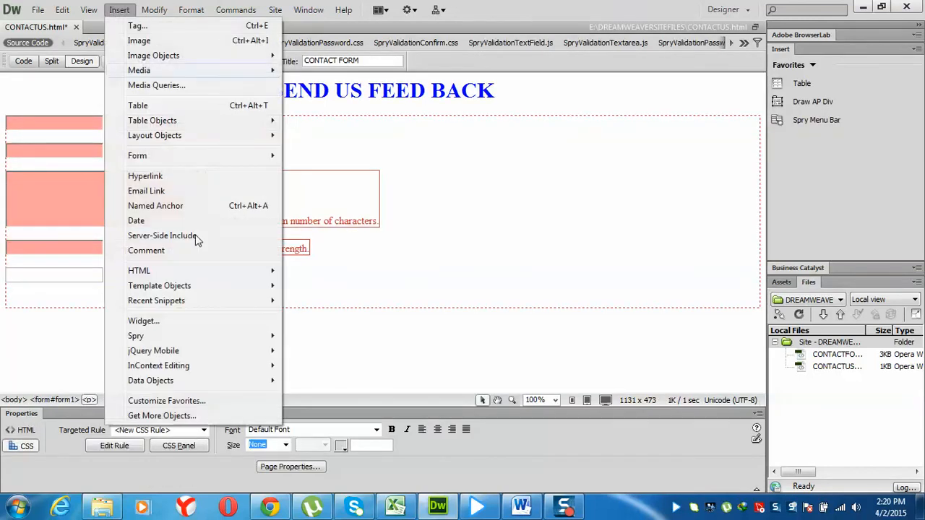
mouse_move(208, 158)
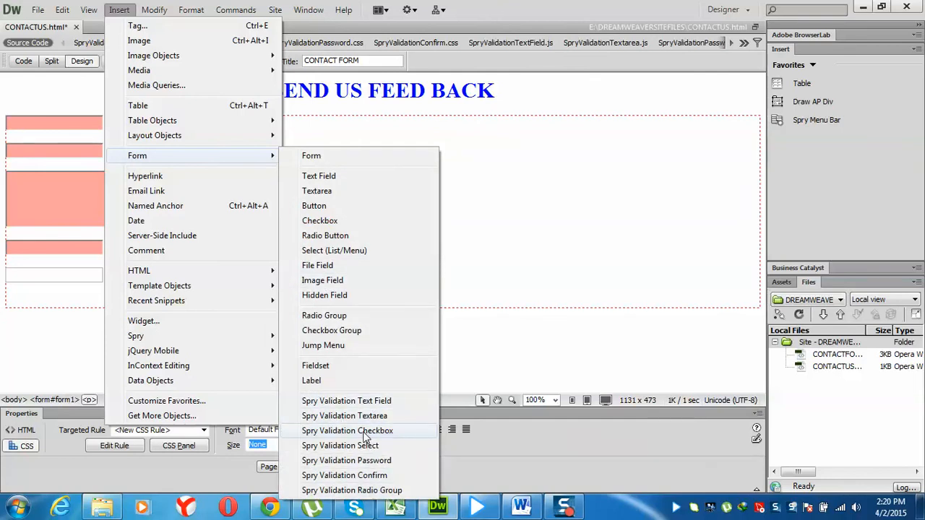
left_click(366, 431)
type("M")
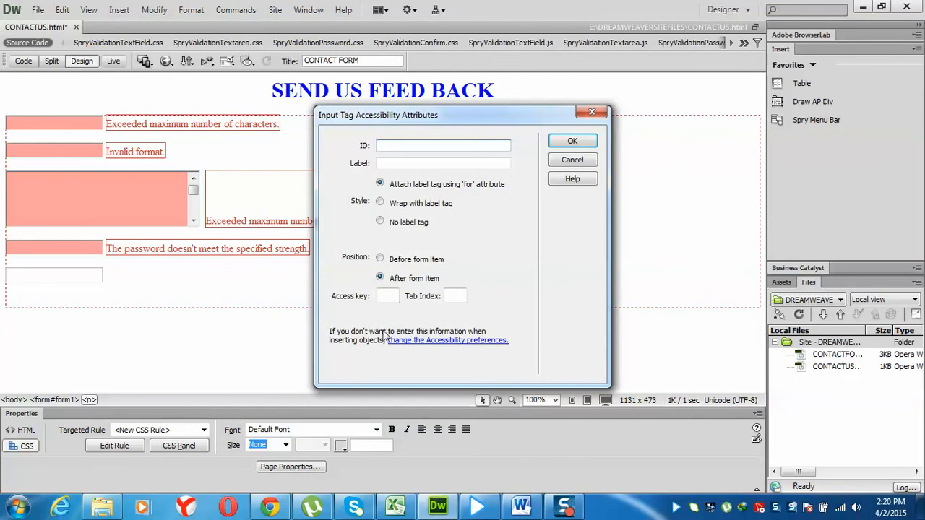
type("ALE")
key("BackSpace")
key("BackSpace")
key("BackSpace")
type("SE")
key("BackSpace")
key("BackSpace")
type("GENDER")
key("Return")
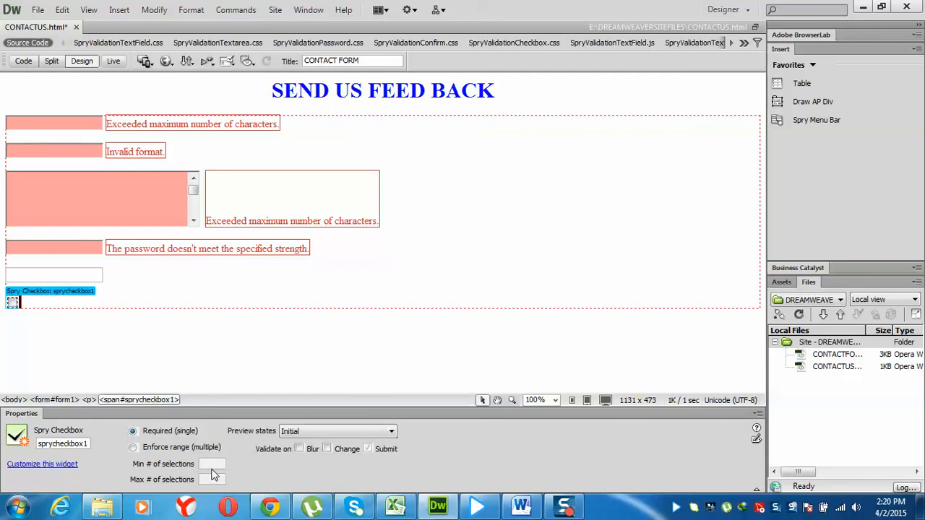
left_click(298, 449)
Label the checkbox 'Male' and add a form button with ID 'submit' on the next line
left_click(75, 303)
type("Male")
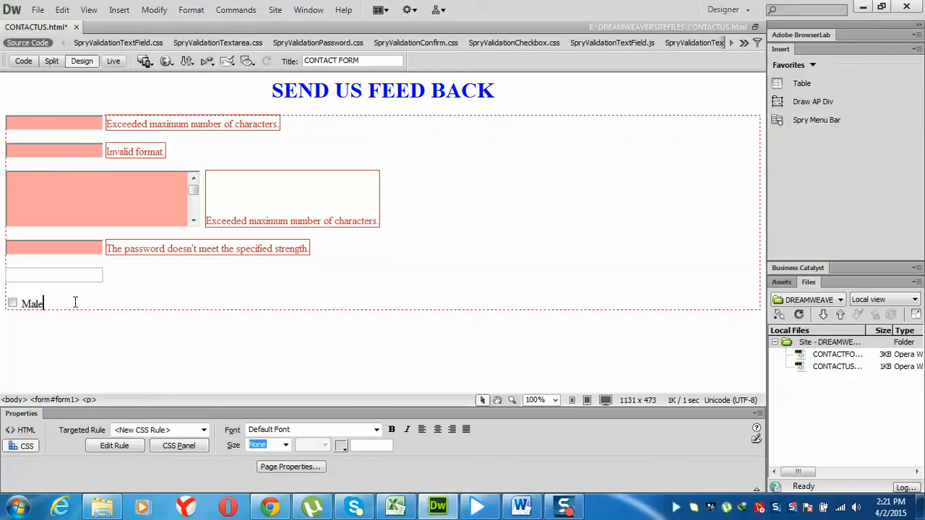
key("Return")
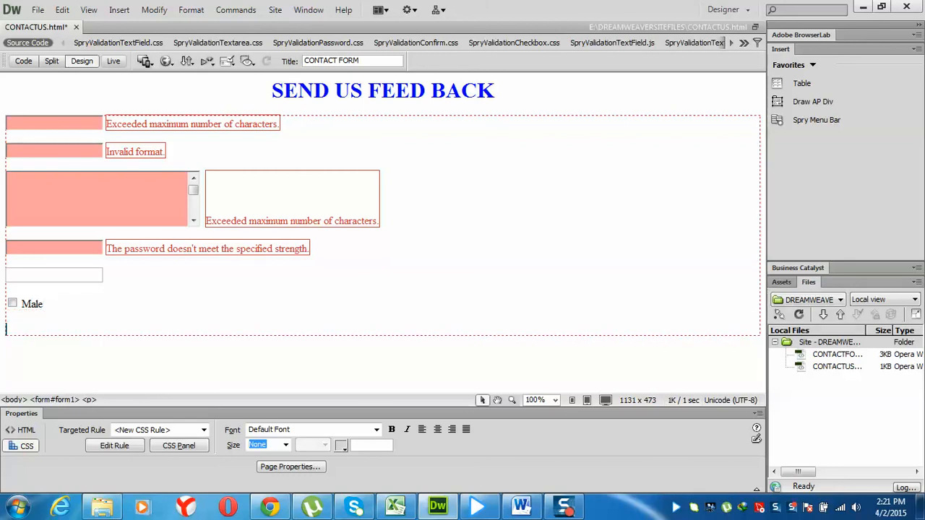
left_click(120, 10)
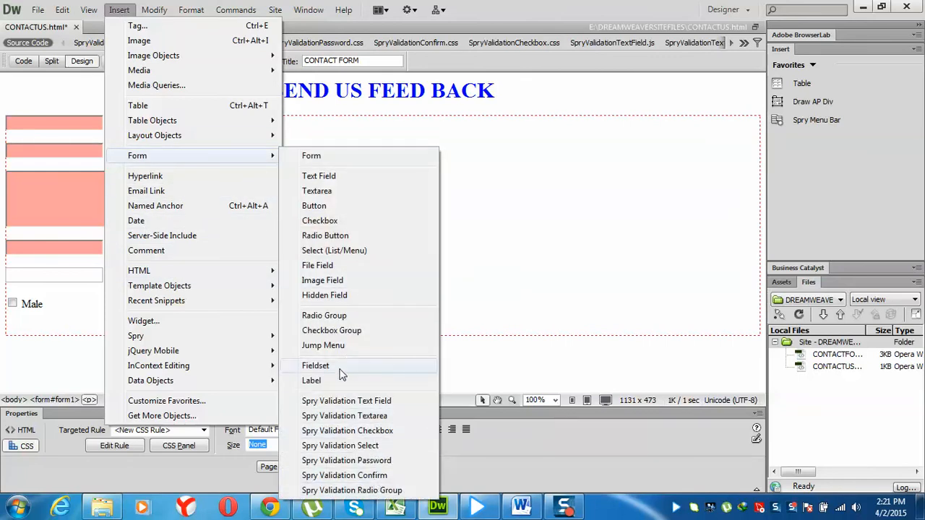
left_click(333, 208)
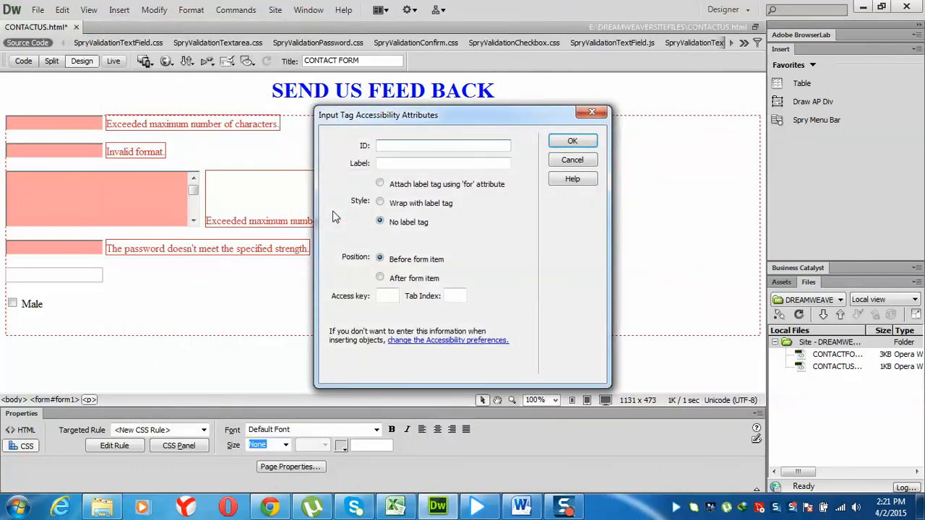
type("submit")
key("Return")
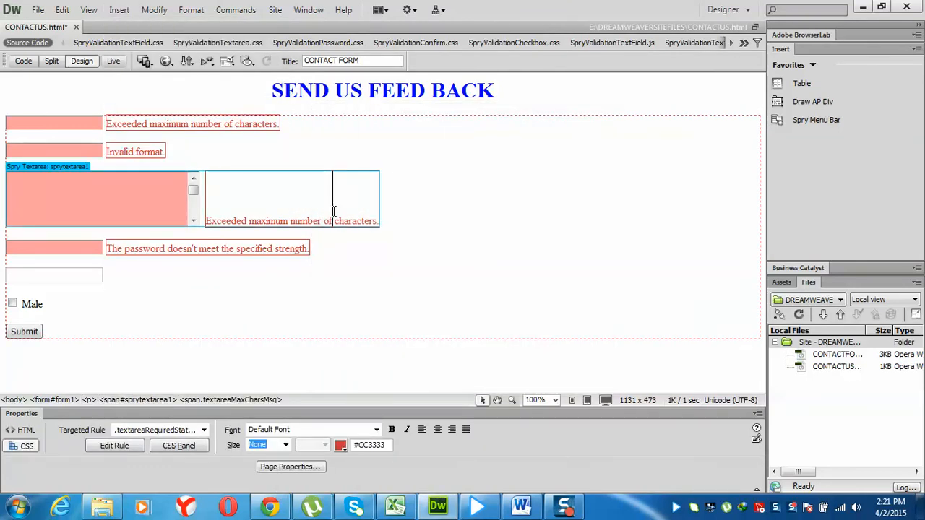